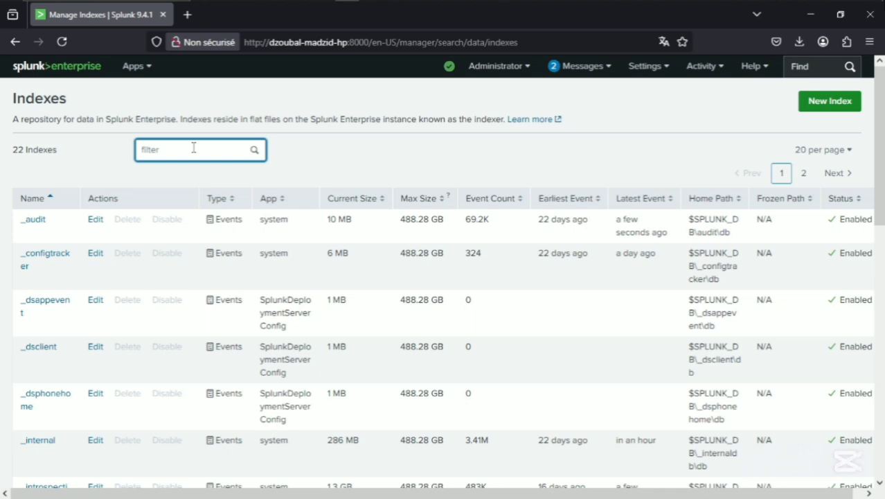
Step: Filter the index list by "ad" and check the event counts of the app_ad and sec_ad indexes
{"action": "type", "text": "ad"}
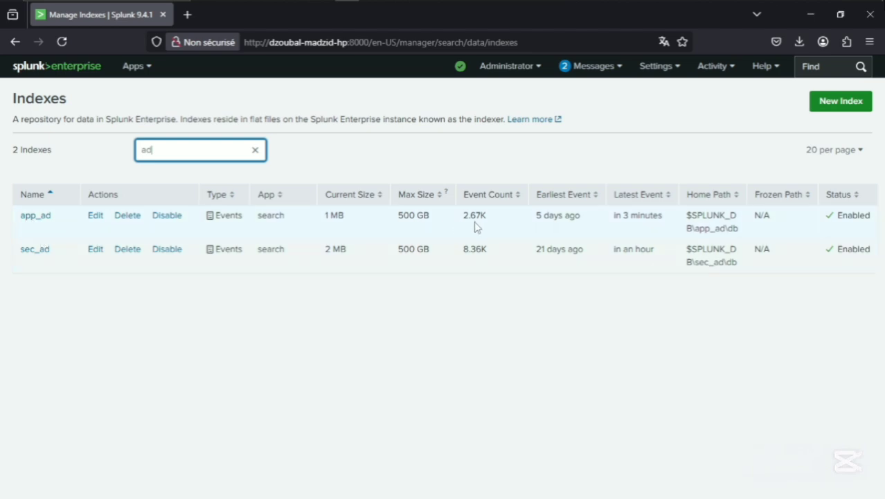
{"action": "mouse_move", "coordinate": [477, 228]}
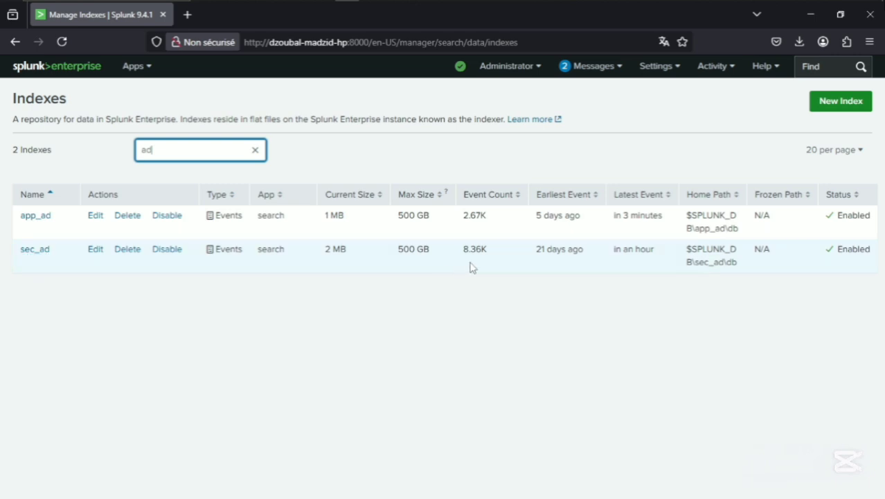
{"action": "mouse_move", "coordinate": [470, 266]}
Step: Filter the index list by "nginx" instead and check the nginx_access index's event count
{"action": "key", "text": "BackSpace"}
{"action": "key", "text": "BackSpace"}
{"action": "type", "text": "nginx"}
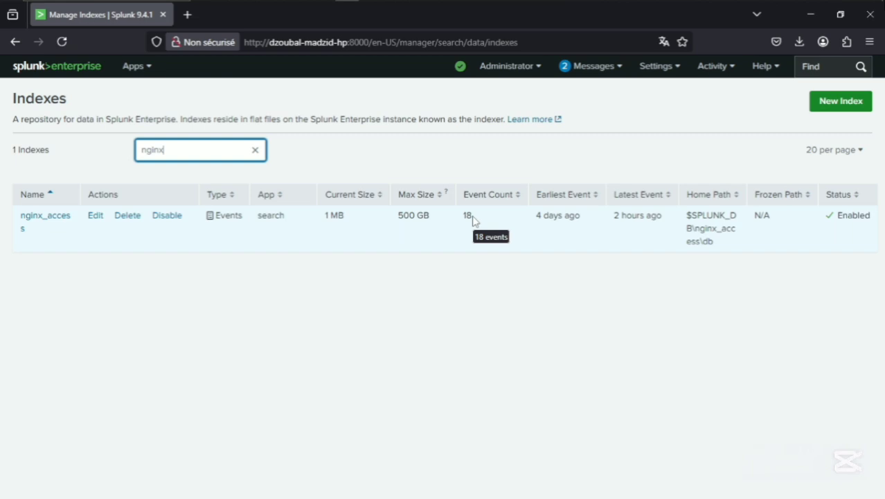
Step: Replace the index filter with "syslog" to look up the syslog index
{"action": "key", "text": "BackSpace"}
{"action": "key", "text": "BackSpace"}
{"action": "key", "text": "BackSpace"}
{"action": "key", "text": "BackSpace"}
{"action": "key", "text": "BackSpace"}
{"action": "type", "text": "sy"}
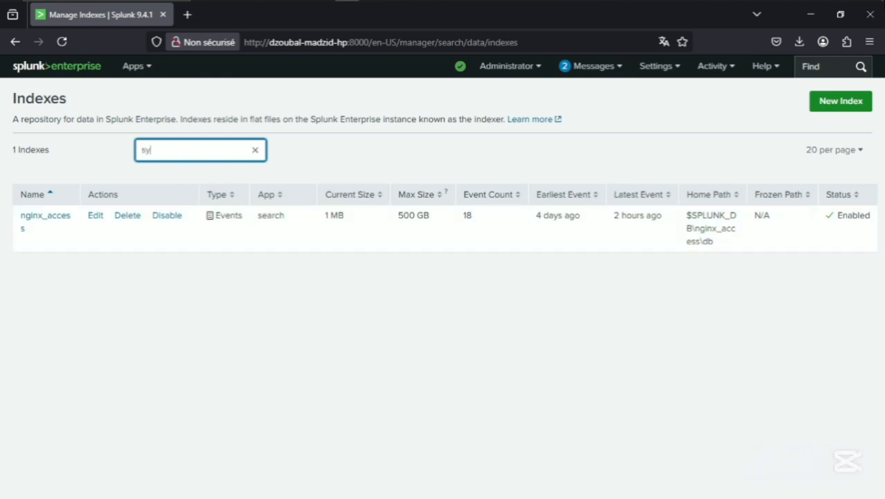
{"action": "type", "text": "slog"}
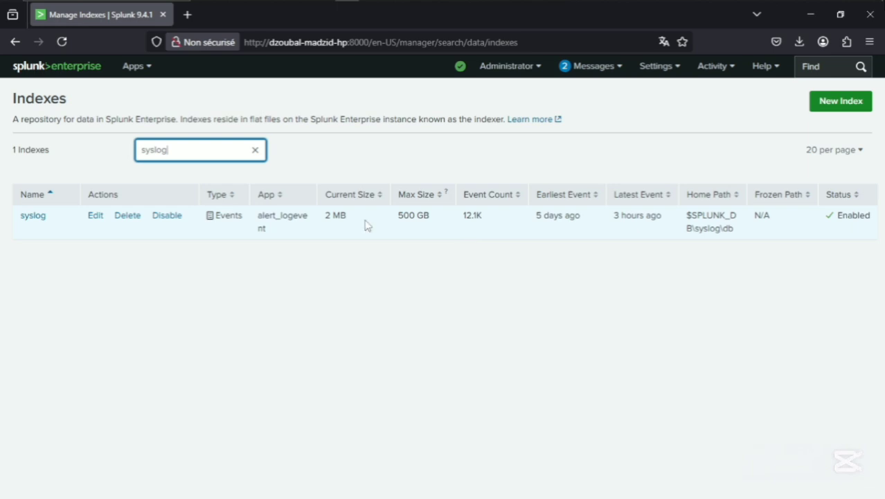
Step: Replace the index filter with "mysql" to review the MySQL error, general and query indexes
{"action": "key", "text": "BackSpace"}
{"action": "key", "text": "BackSpace"}
{"action": "key", "text": "BackSpace"}
{"action": "key", "text": "BackSpace"}
{"action": "key", "text": "BackSpace"}
{"action": "key", "text": "BackSpace"}
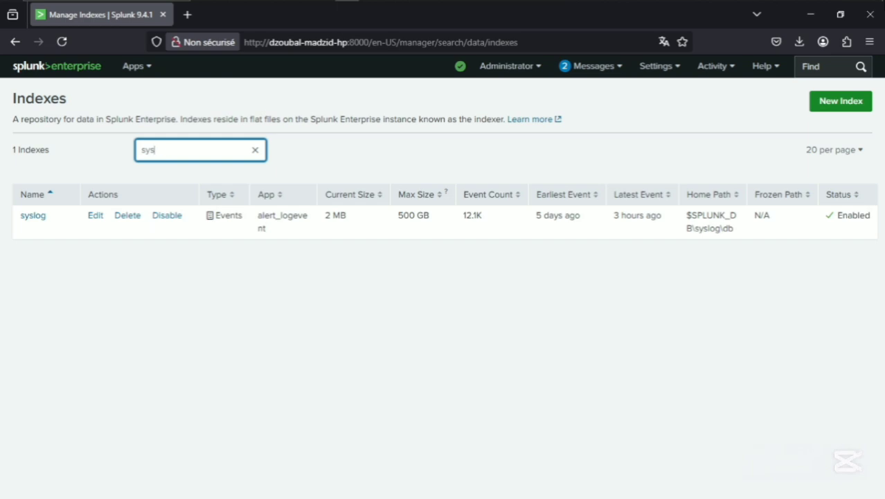
{"action": "type", "text": "mysql"}
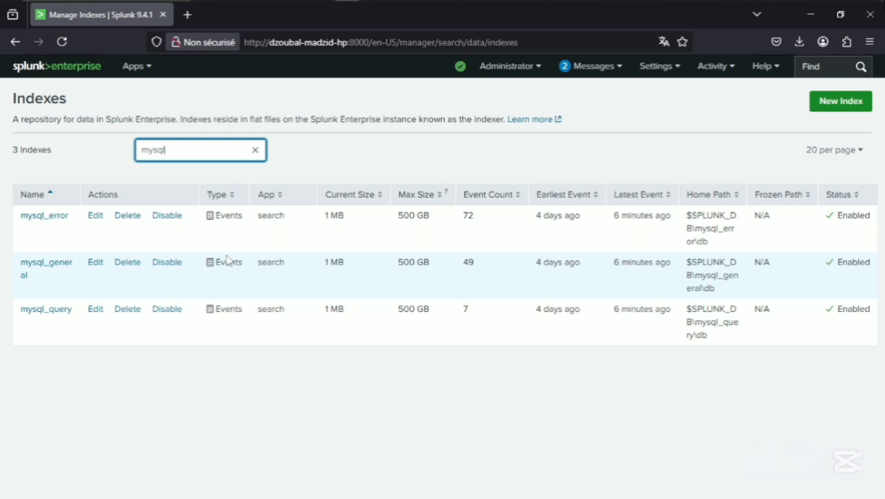
Step: Open the Search & Reporting app from the home page and view the available time range presets
{"action": "left_click", "coordinate": [68, 73]}
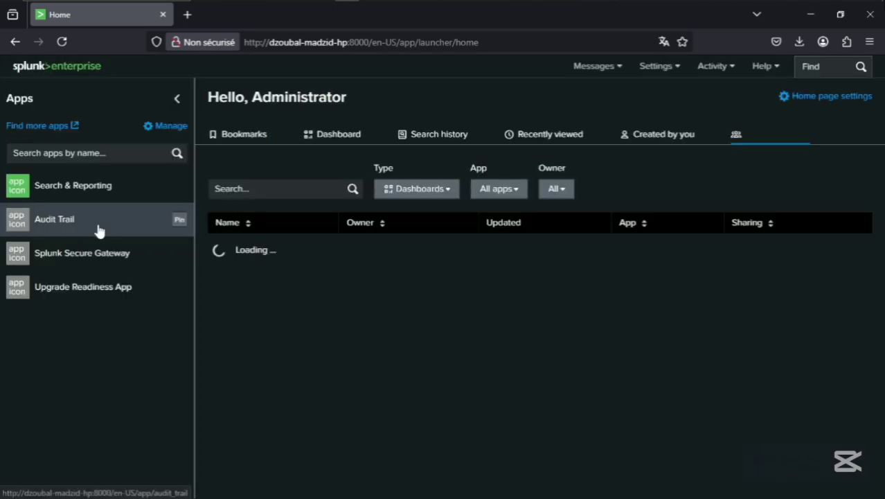
{"action": "left_click", "coordinate": [63, 189]}
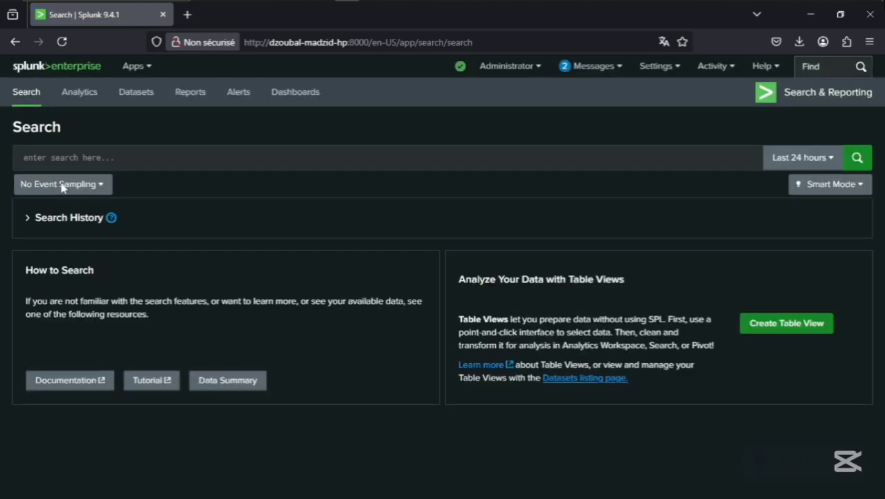
{"action": "left_click", "coordinate": [57, 155]}
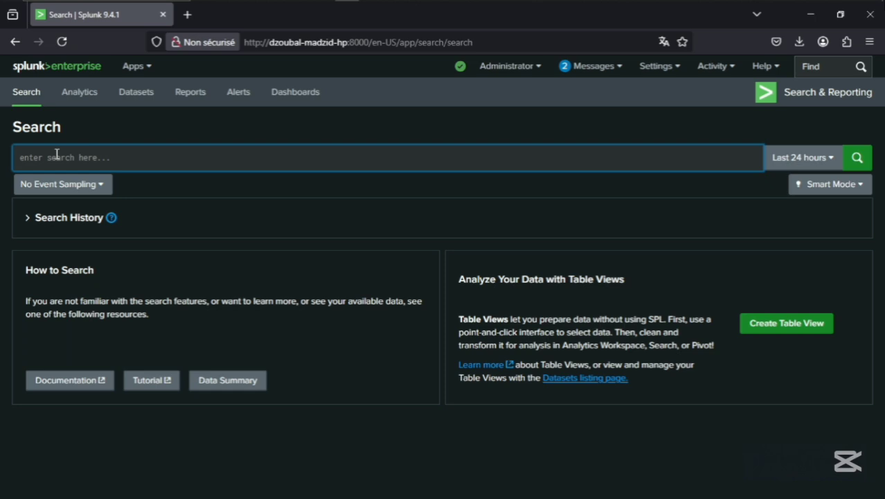
{"action": "left_click", "coordinate": [802, 158]}
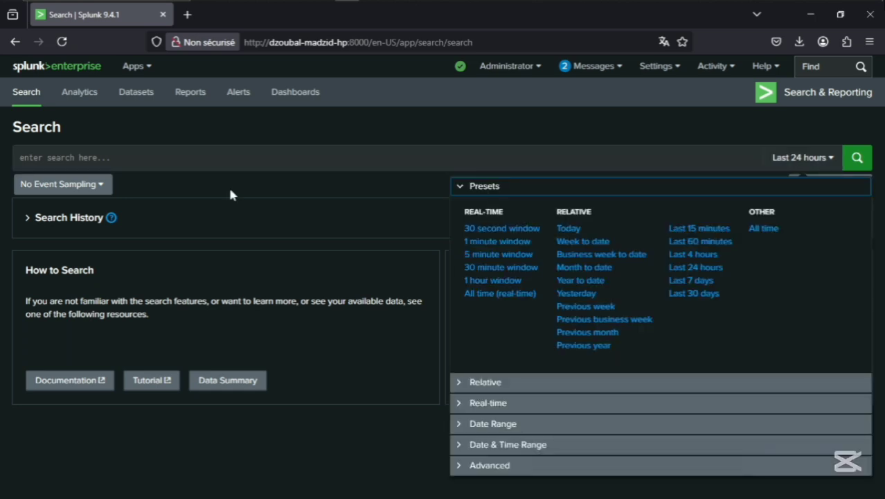
Step: Enter the search query index="sec_ad" "eventcode=4624"
{"action": "left_click", "coordinate": [113, 157]}
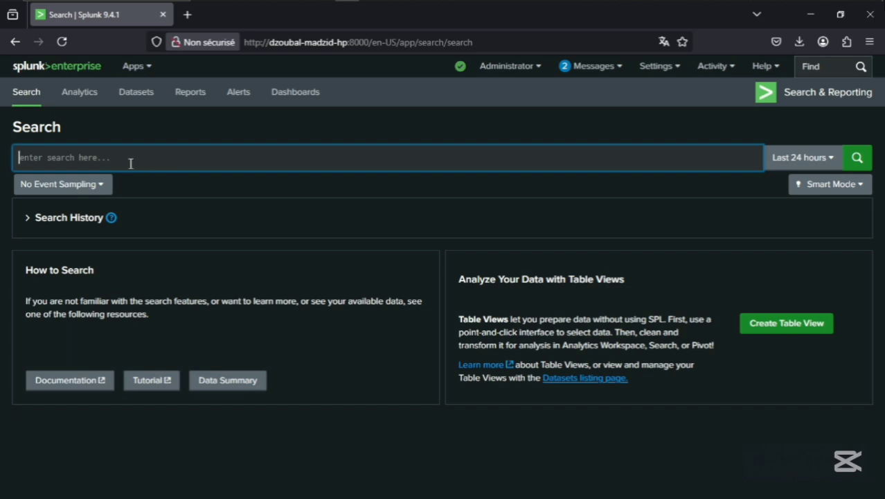
{"action": "type", "text": "index"}
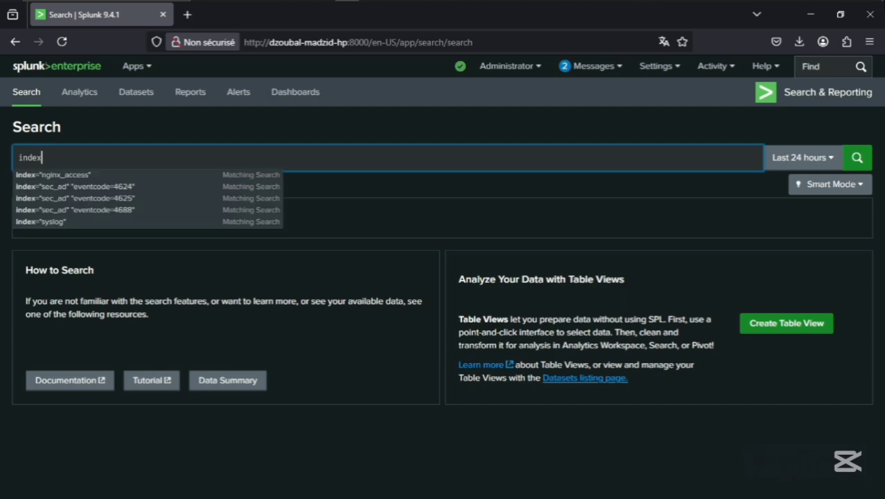
{"action": "type", "text": "=sec"}
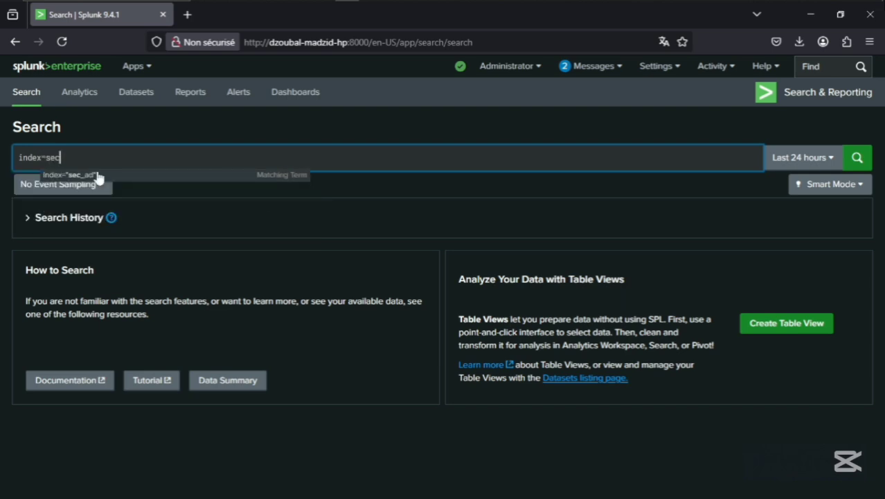
{"action": "left_click", "coordinate": [98, 175]}
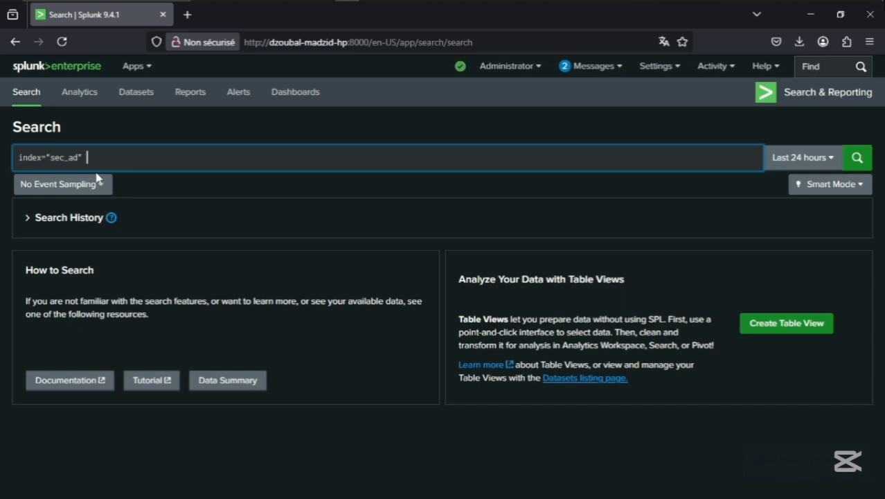
{"action": "type", "text": "\"eve"}
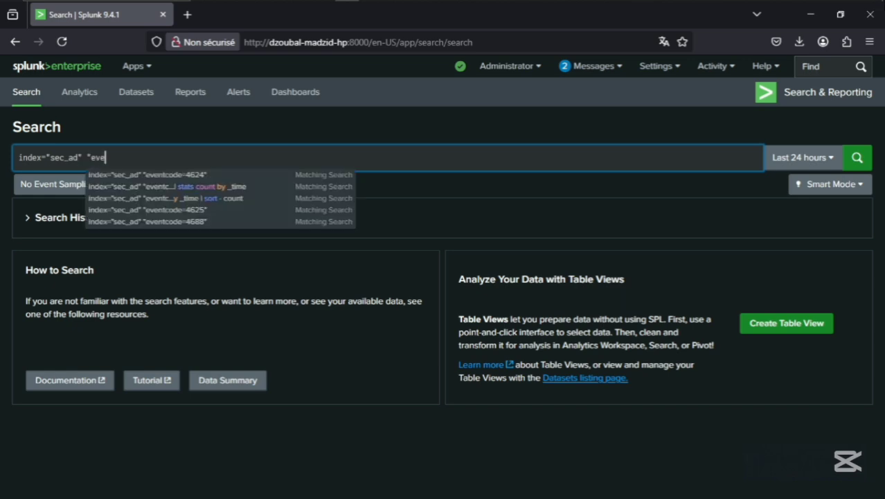
{"action": "type", "text": "ntcode"}
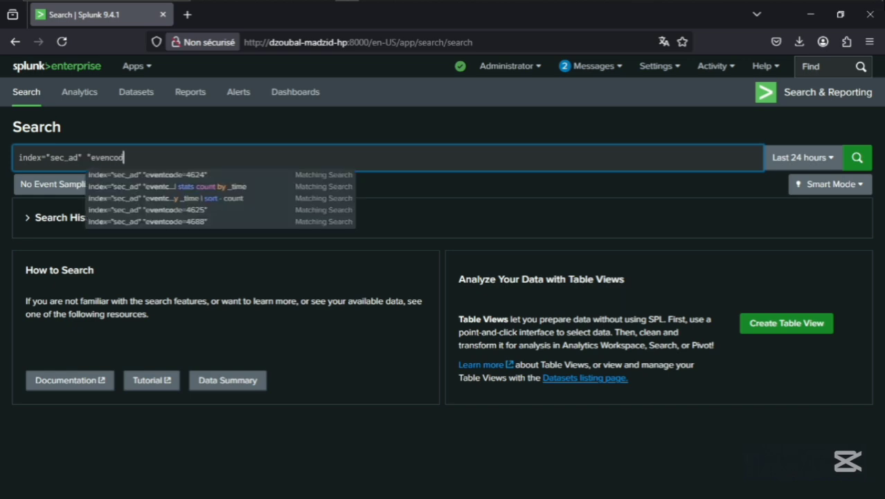
{"action": "key", "text": "BackSpace"}
{"action": "key", "text": "BackSpace"}
{"action": "key", "text": "BackSpace"}
{"action": "key", "text": "BackSpace"}
{"action": "type", "text": "rc"}
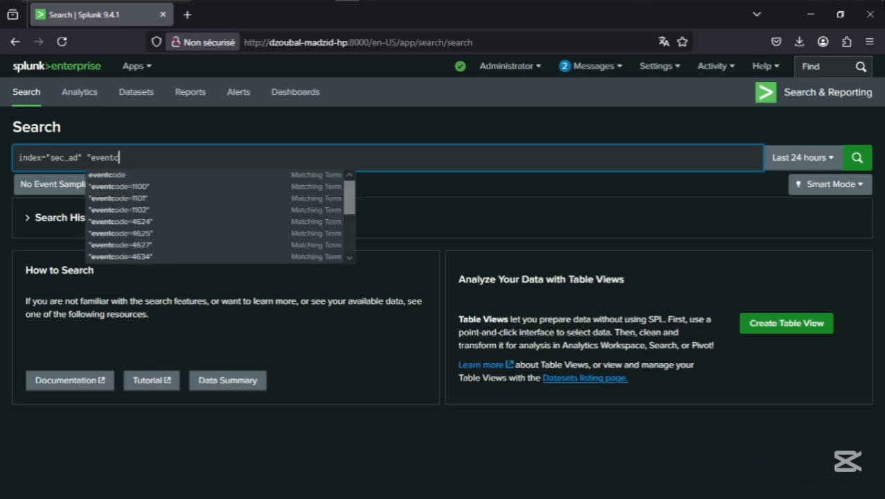
{"action": "type", "text": "ode="}
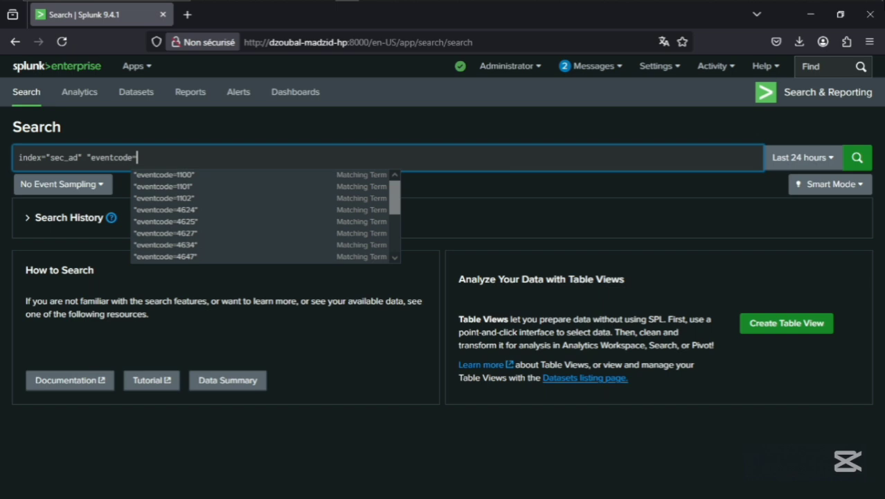
{"action": "type", "text": "46"}
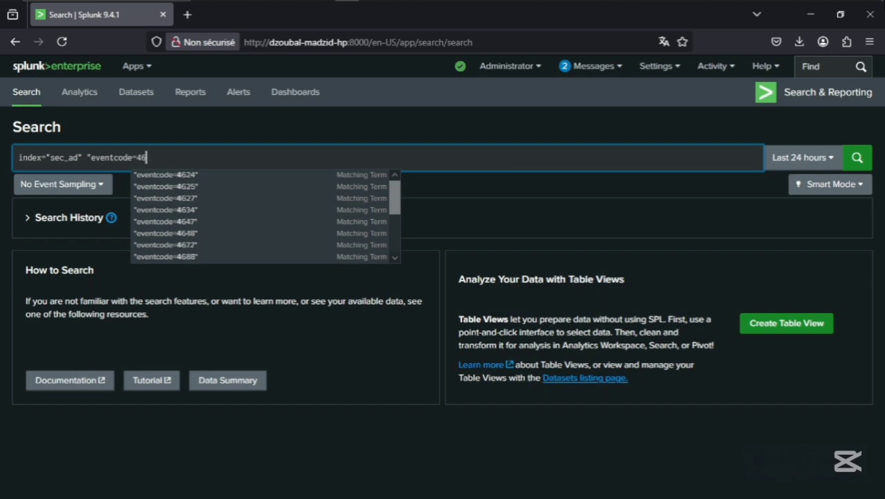
{"action": "type", "text": "24\""}
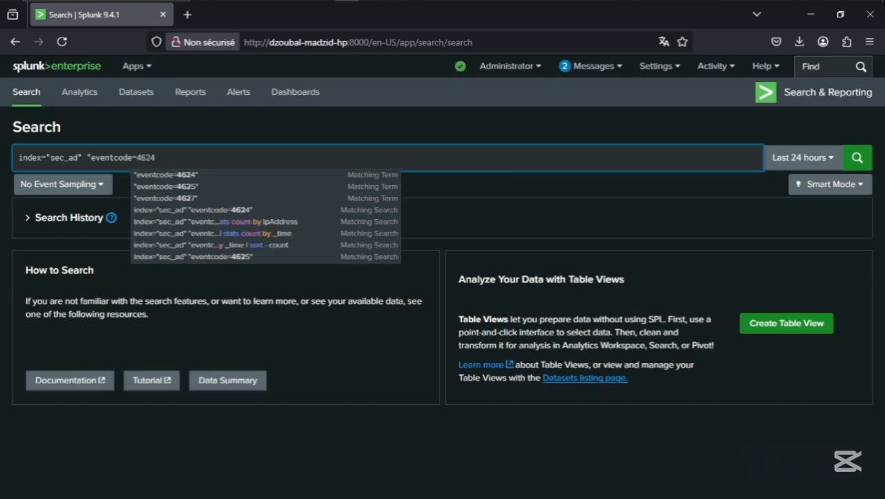
Step: Set the search's time range to All time (real-time) and run it
{"action": "left_click", "coordinate": [829, 163]}
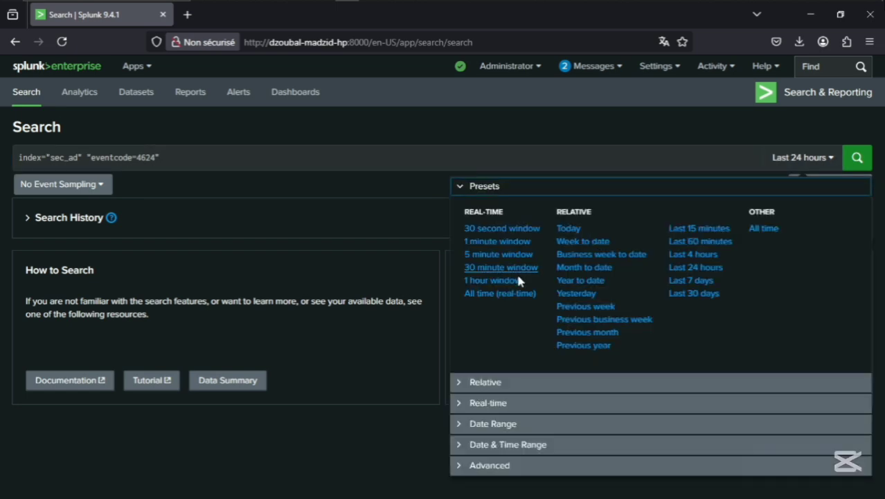
{"action": "left_click", "coordinate": [488, 295]}
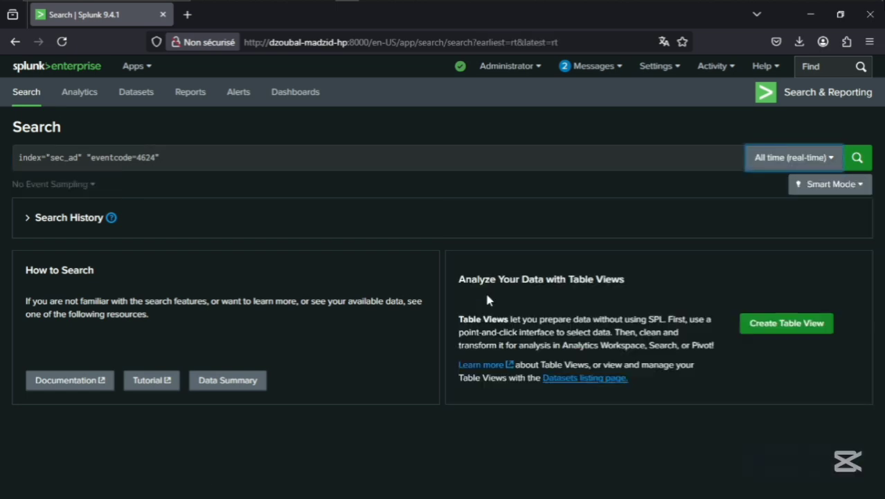
{"action": "left_click", "coordinate": [858, 158]}
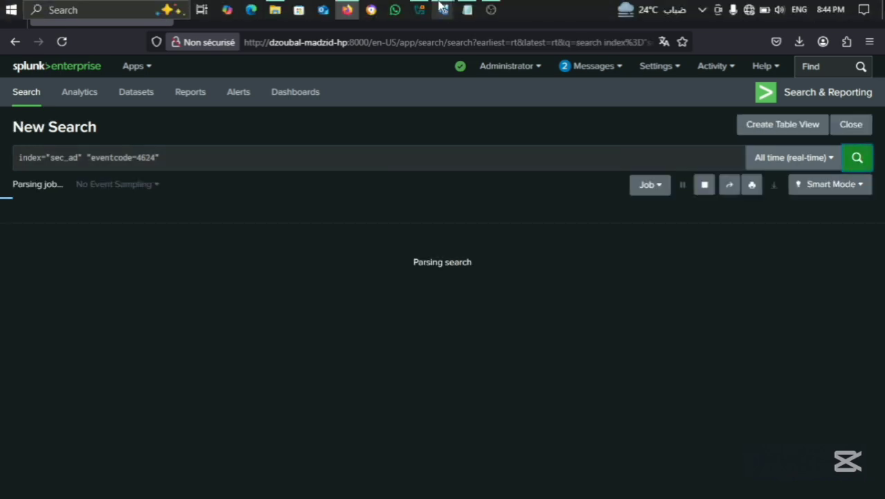
Step: Switch to the WINDOWS SERVER virtual machine in VirtualBox and bring up the sign-in prompt from its lock screen
{"action": "mouse_move", "coordinate": [445, 10]}
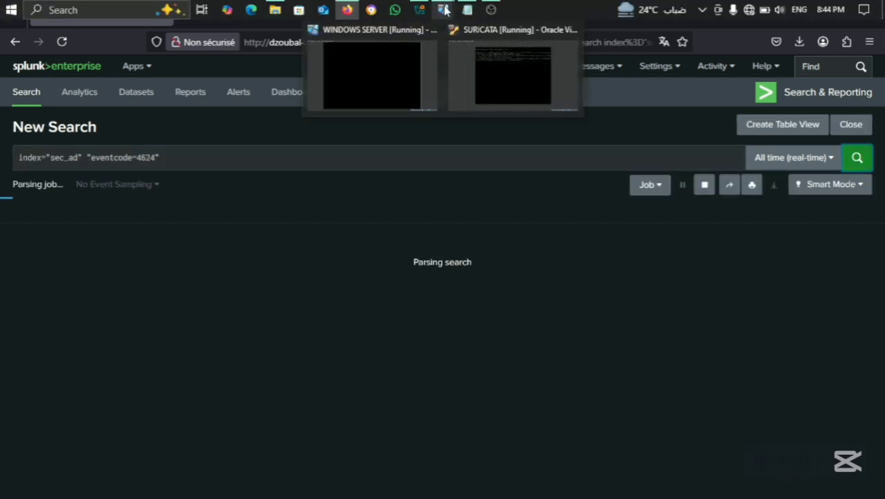
{"action": "left_click", "coordinate": [367, 60]}
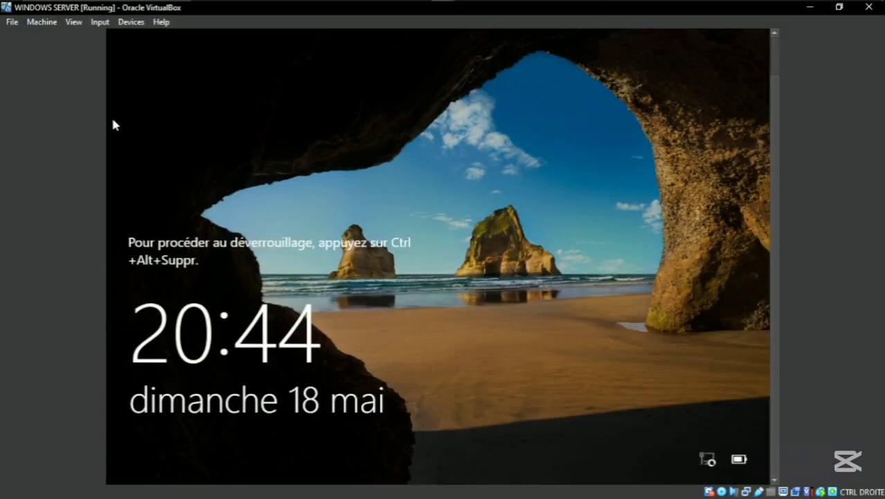
{"action": "left_click", "coordinate": [100, 22]}
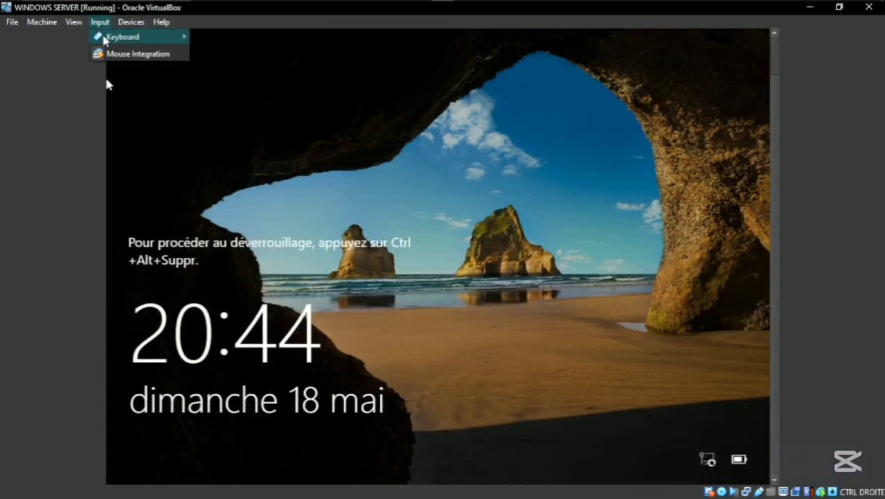
{"action": "mouse_move", "coordinate": [144, 39]}
{"action": "left_click", "coordinate": [236, 70]}
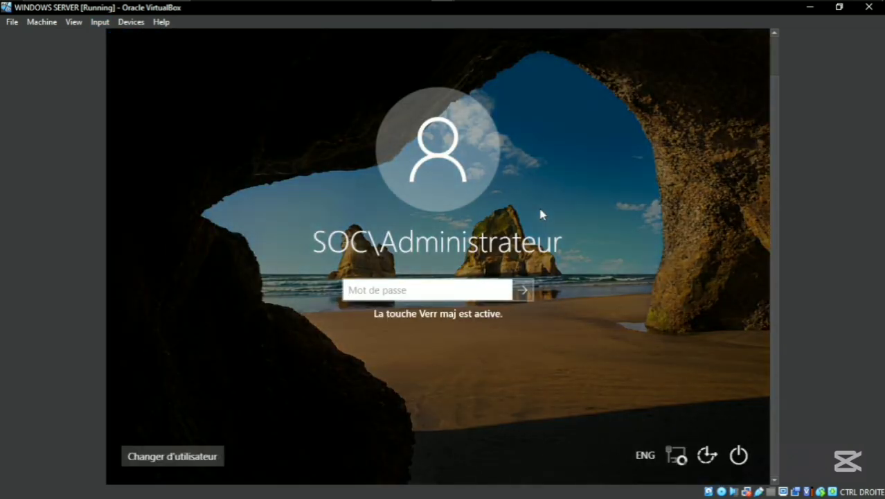
Step: Enter the domain administrator account's password and sign in to the Windows server
{"action": "type", "text": "••"}
{"action": "key", "text": "BackSpace"}
{"action": "key", "text": "BackSpace"}
{"action": "type", "text": "••••"}
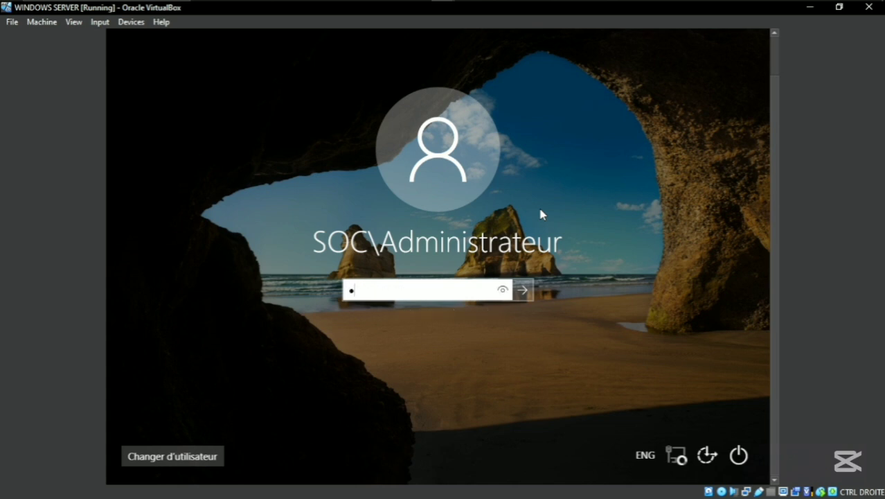
{"action": "type", "text": "••••"}
{"action": "key", "text": "Return"}
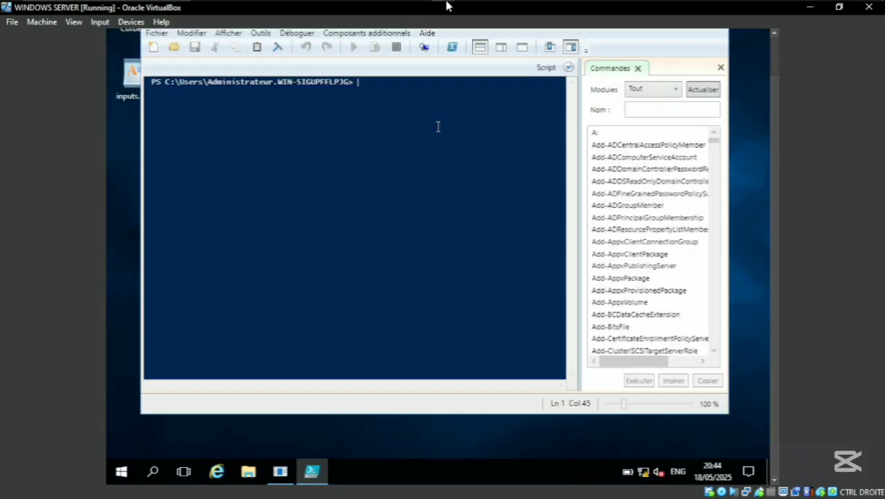
Step: Switch back to Splunk in Firefox and expand the newest EventCode 4624 event to show all its lines
{"action": "mouse_move", "coordinate": [508, 7]}
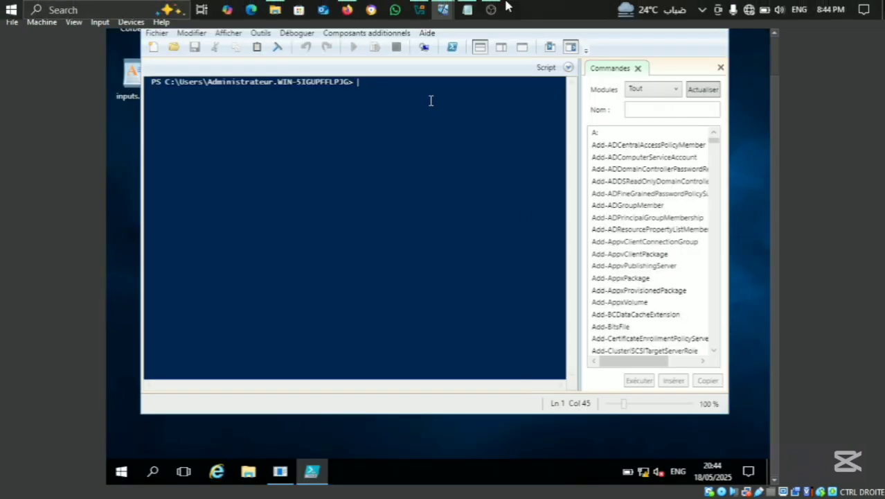
{"action": "left_click", "coordinate": [347, 8]}
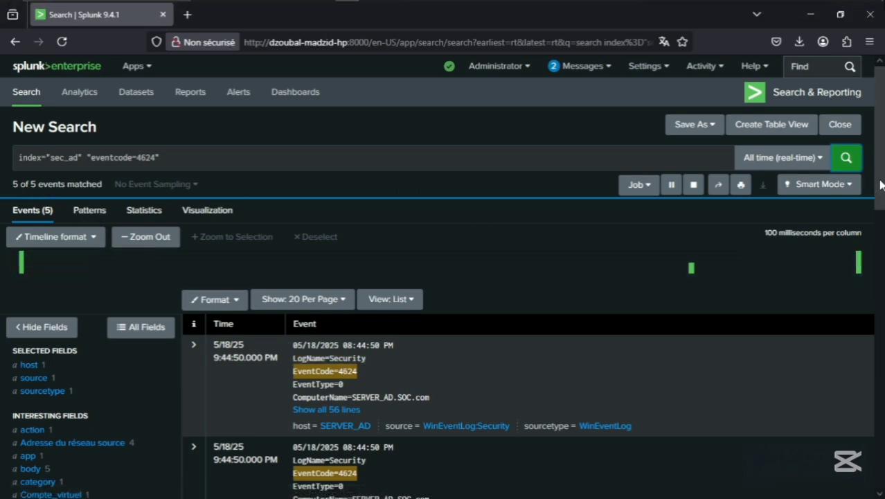
{"action": "left_click_drag", "start_coordinate": [880, 184], "coordinate": [880, 213]}
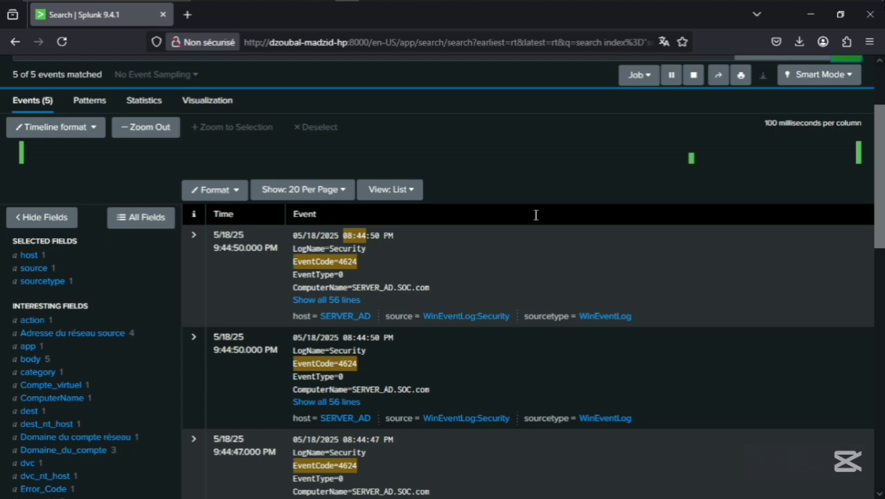
{"action": "mouse_move", "coordinate": [667, 5]}
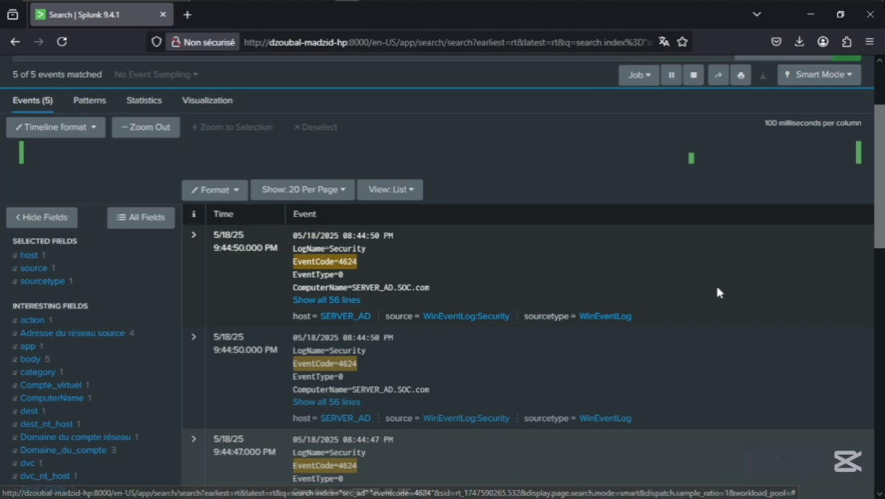
{"action": "left_click", "coordinate": [348, 300]}
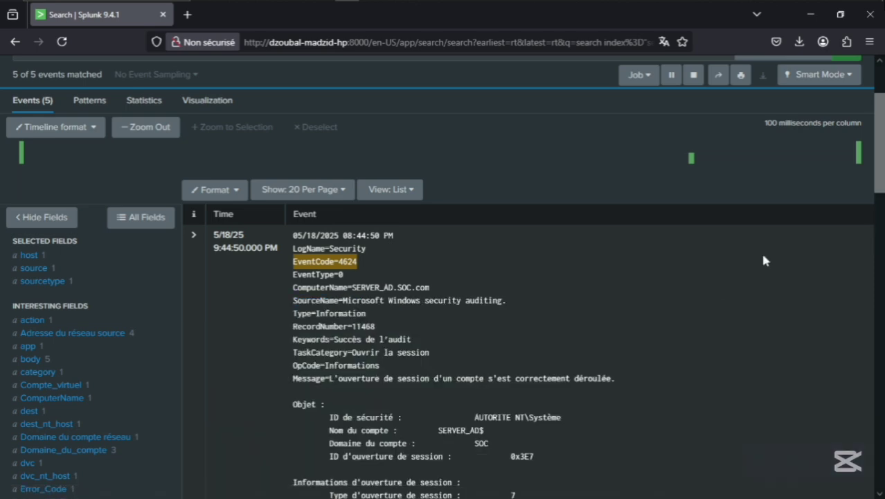
Step: Read through the expanded EventCode 4624 event, including its logon type, new logon account and process details
{"action": "scroll", "coordinate": [881, 157], "scroll_direction": "down", "scroll_amount": 1}
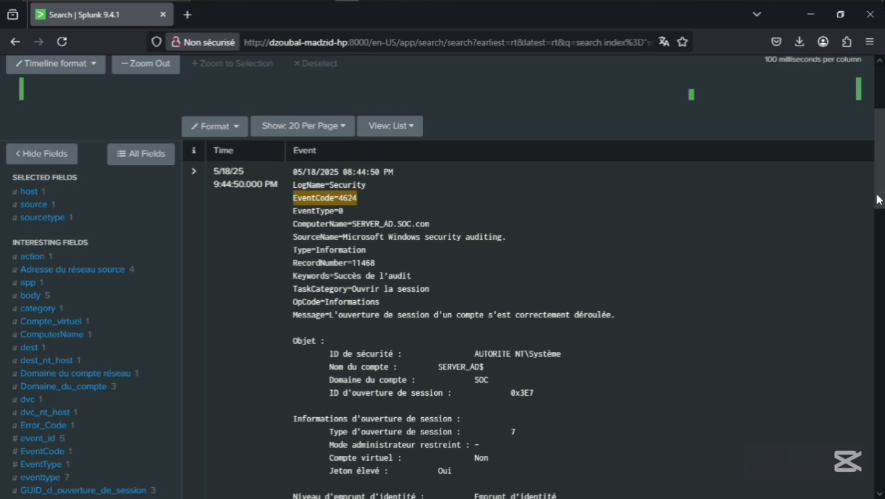
{"action": "scroll", "coordinate": [879, 197], "scroll_direction": "down", "scroll_amount": 1}
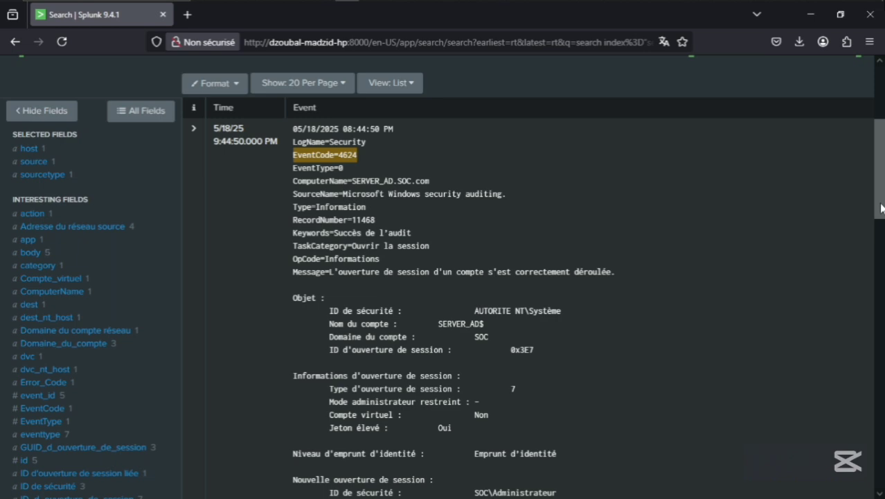
{"action": "scroll", "coordinate": [879, 208], "scroll_direction": "down", "scroll_amount": 3}
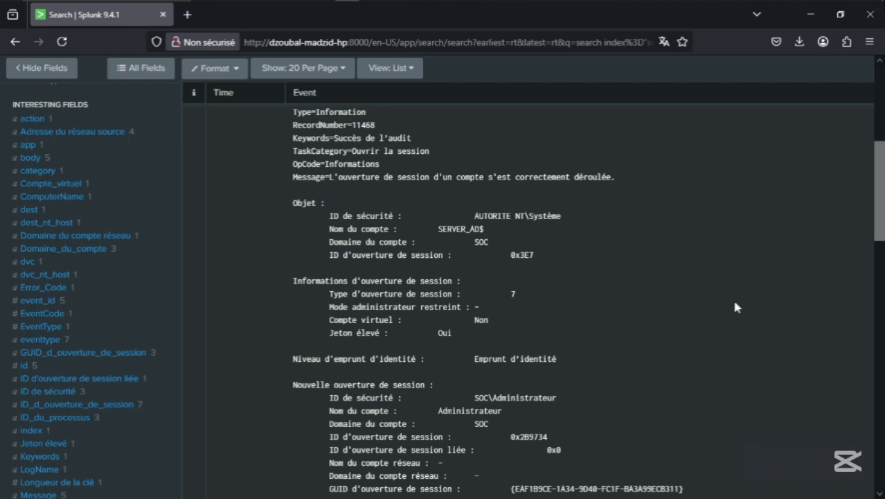
{"action": "scroll", "coordinate": [878, 245], "scroll_direction": "down", "scroll_amount": 2}
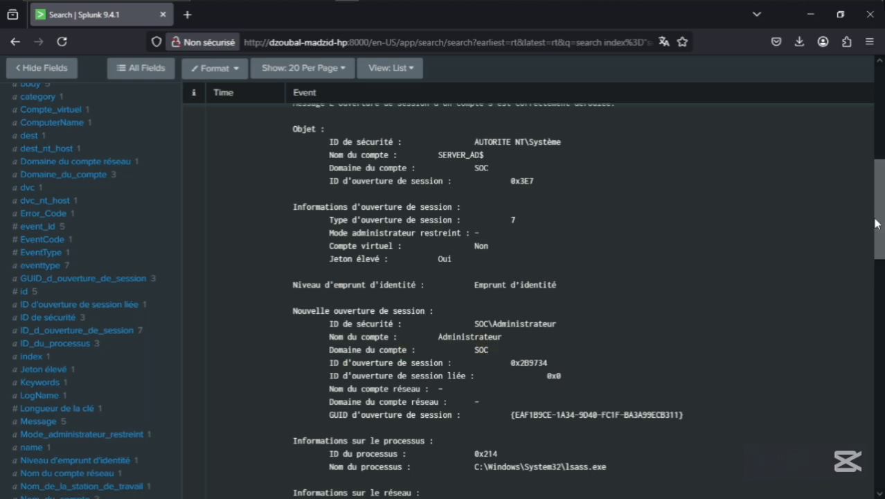
Step: Change the event code in the search to 4625 and run the real-time search on index sec_ad
{"action": "scroll", "coordinate": [865, 218], "scroll_direction": "up", "scroll_amount": 10}
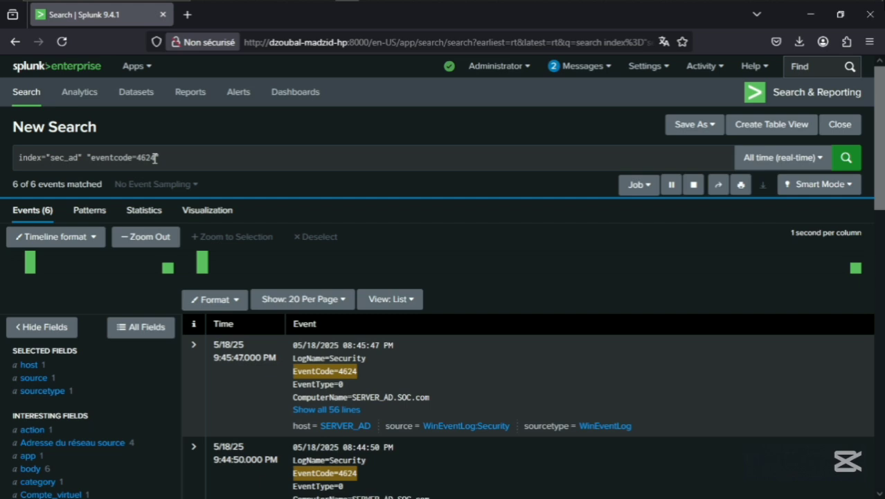
{"action": "left_click", "coordinate": [155, 158]}
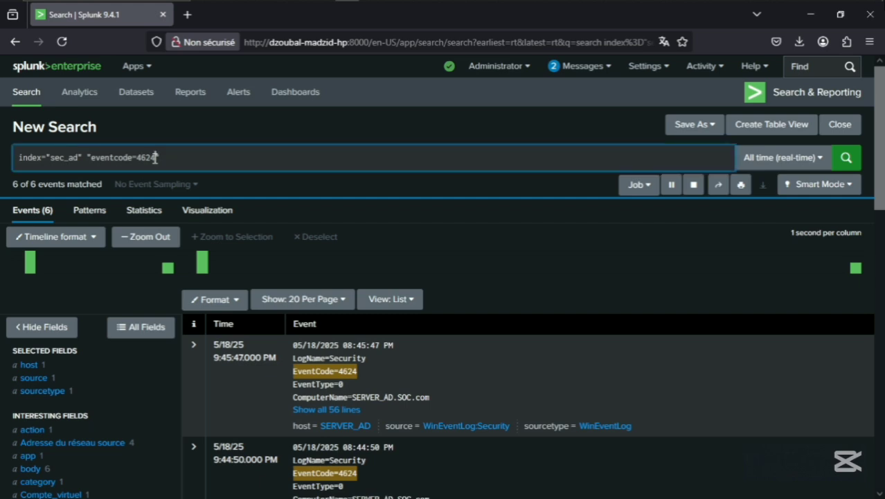
{"action": "key", "text": "BackSpace"}
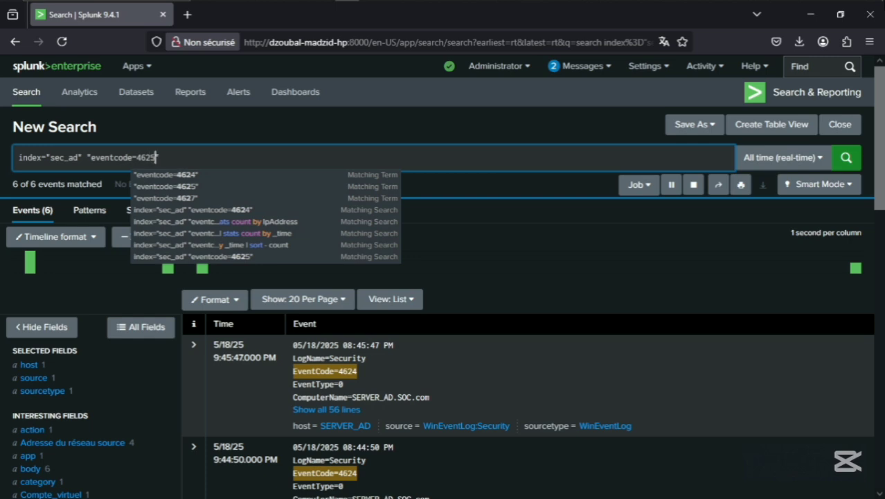
{"action": "left_click", "coordinate": [845, 158]}
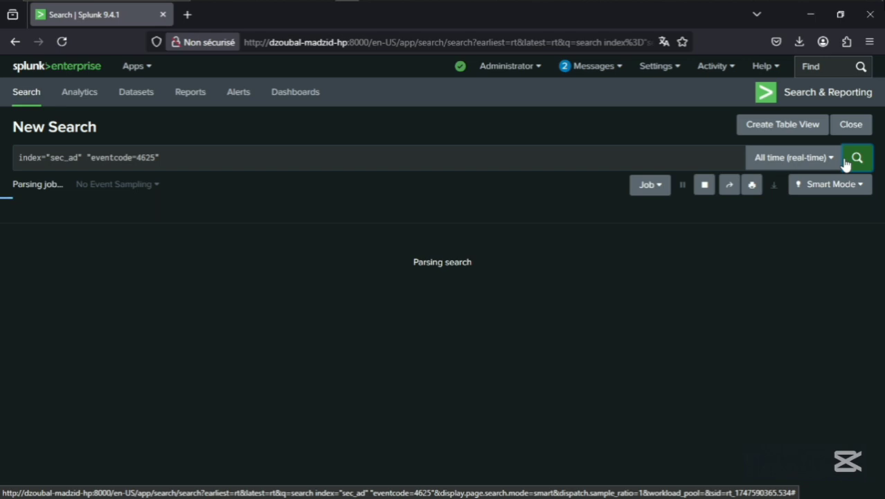
Step: Switch to the WINDOWS SERVER virtual machine in VirtualBox and return its administrator session to the lock screen
{"action": "mouse_move", "coordinate": [444, 13]}
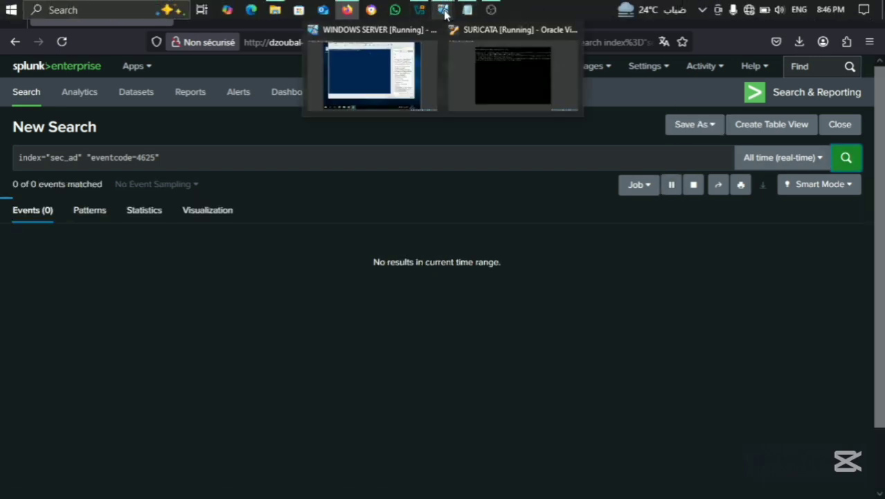
{"action": "left_click", "coordinate": [378, 73]}
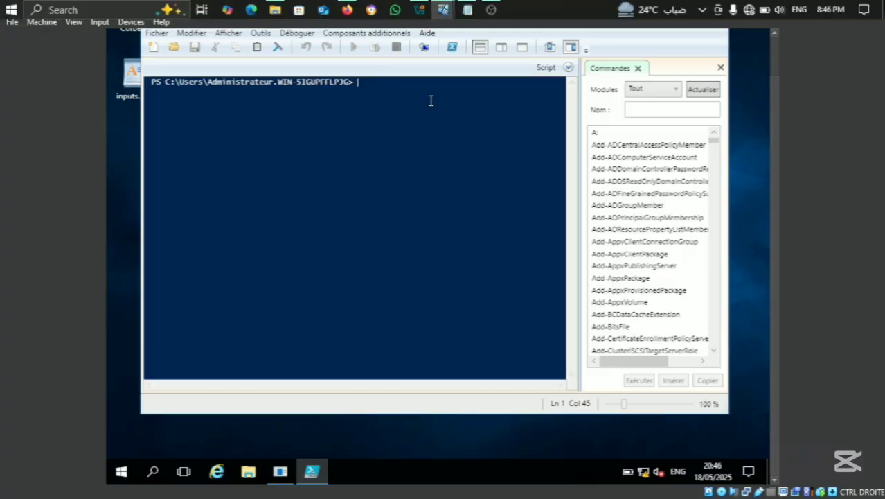
{"action": "left_click", "coordinate": [121, 471]}
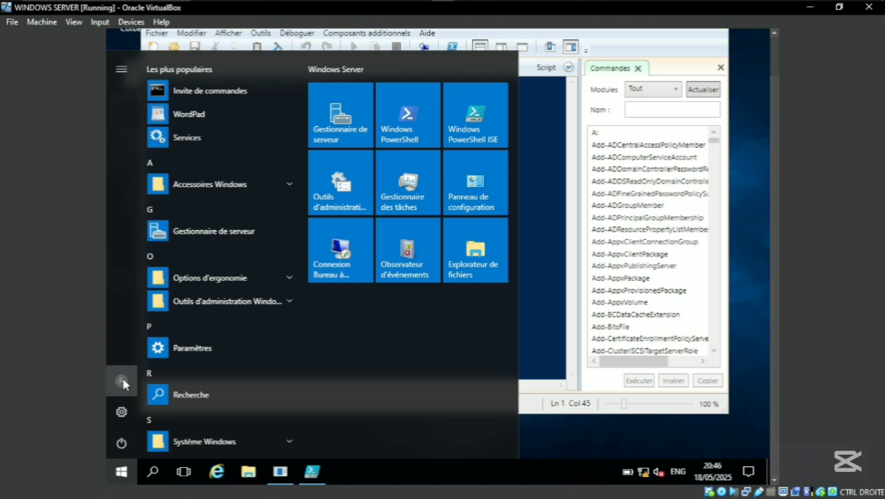
{"action": "left_click", "coordinate": [122, 381]}
{"action": "left_click", "coordinate": [133, 347]}
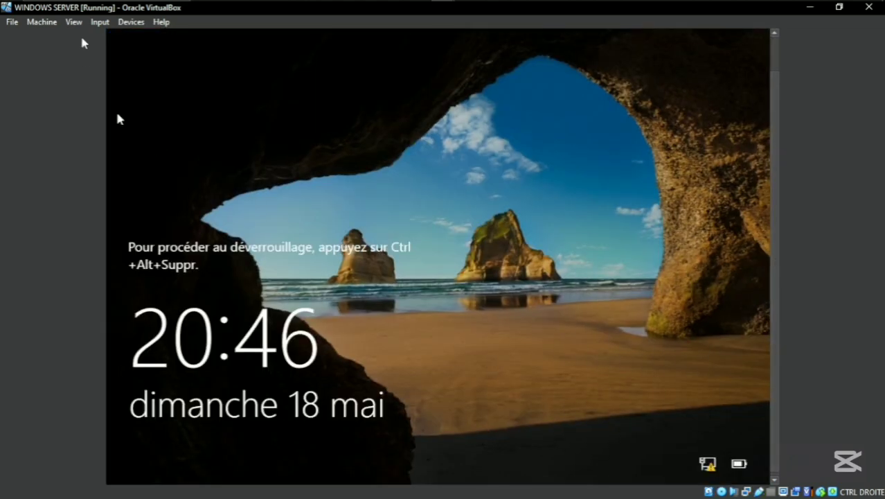
Step: Bring up the sign-in prompt and try to sign in as another user with the user name and account password
{"action": "left_click", "coordinate": [98, 23]}
{"action": "mouse_move", "coordinate": [104, 37]}
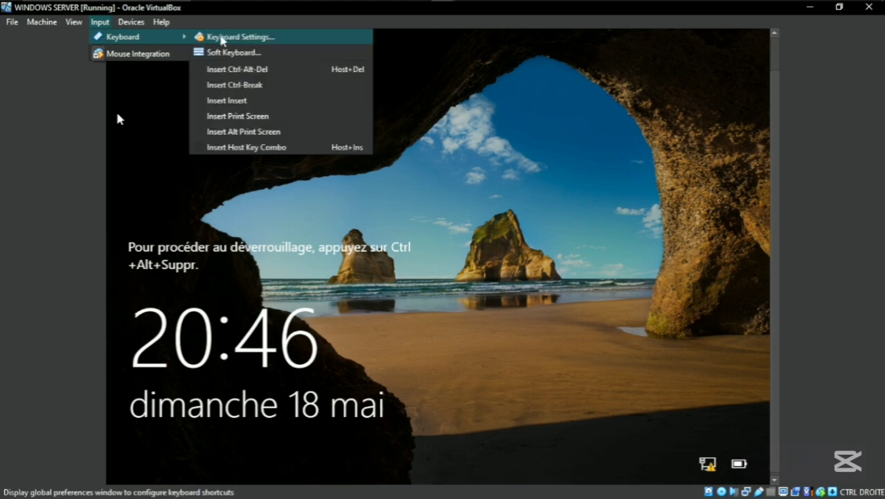
{"action": "left_click", "coordinate": [232, 71]}
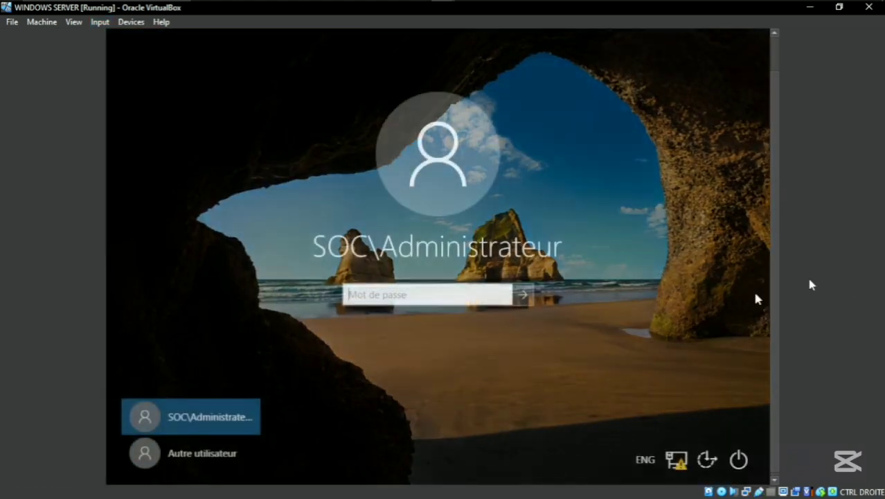
{"action": "left_click", "coordinate": [208, 451]}
{"action": "type", "text": "j"}
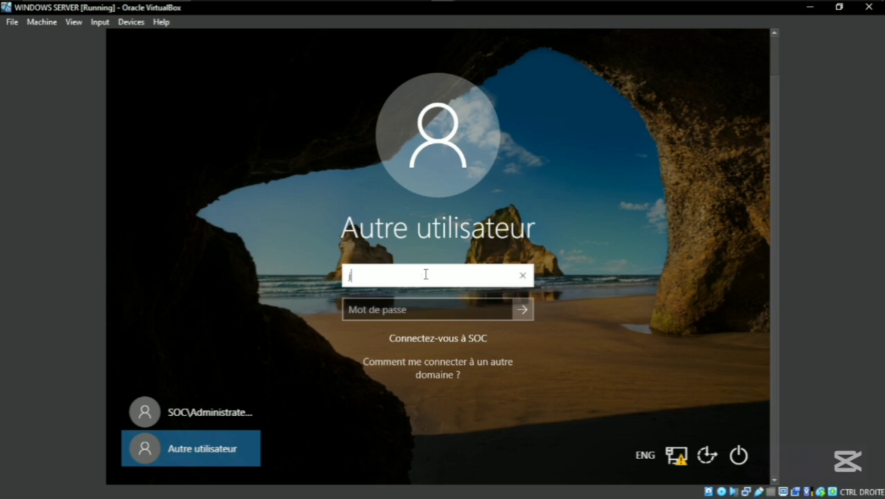
{"action": "type", "text": "ustin"}
{"action": "left_click", "coordinate": [373, 312]}
{"action": "type", "text": "•••••••"}
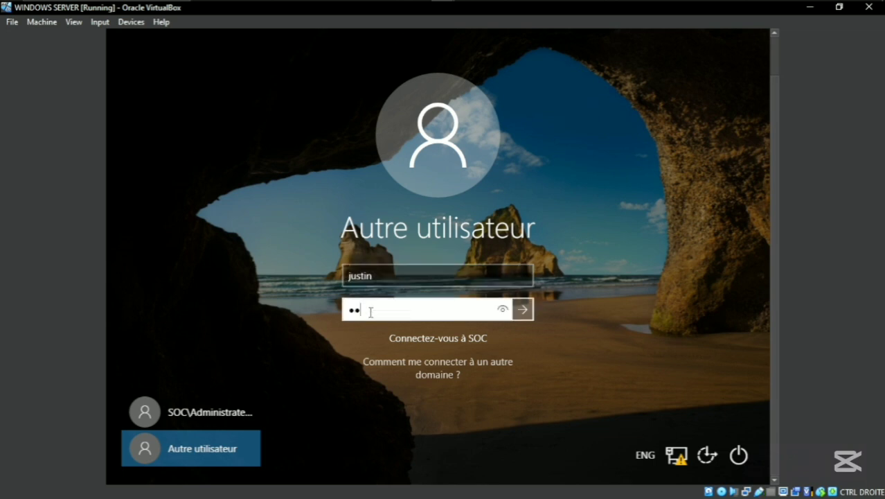
{"action": "key", "text": "Return"}
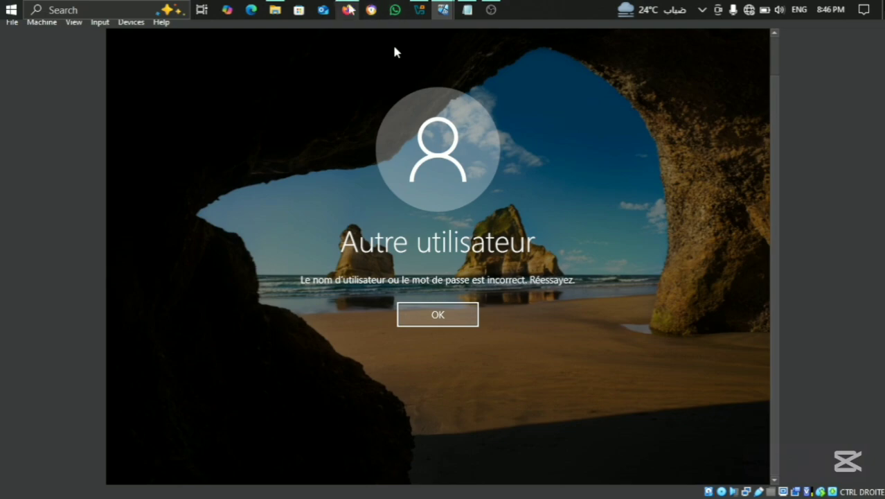
Step: Switch back to Splunk in Firefox, expand the EventCode 4625 event and examine its account, failure and network details
{"action": "left_click", "coordinate": [348, 10]}
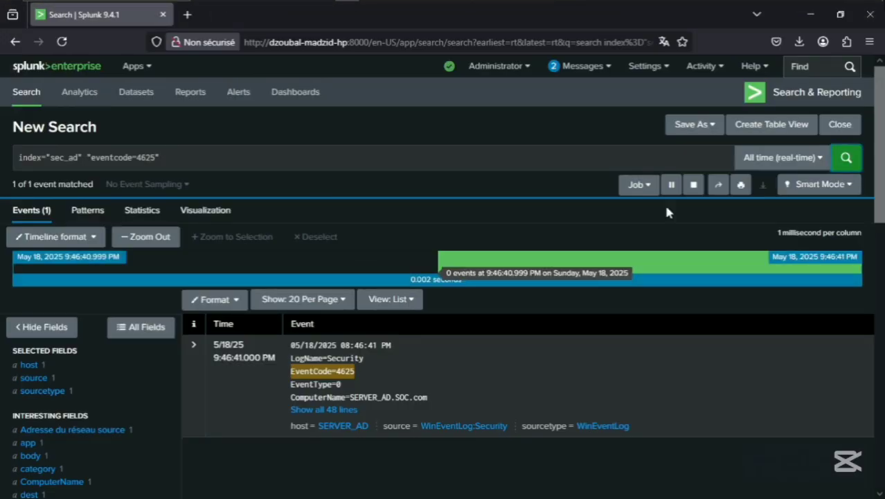
{"action": "scroll", "coordinate": [881, 186], "scroll_direction": "down", "scroll_amount": 1}
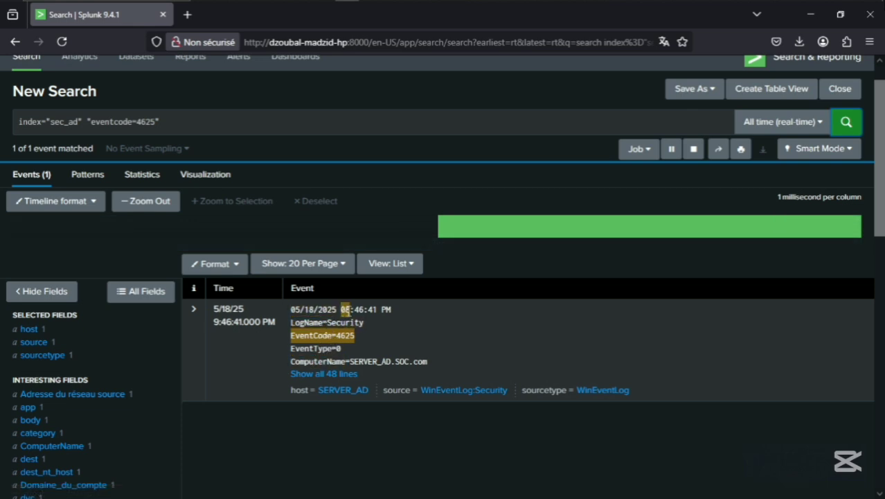
{"action": "mouse_move", "coordinate": [765, 3]}
{"action": "left_click", "coordinate": [338, 374]}
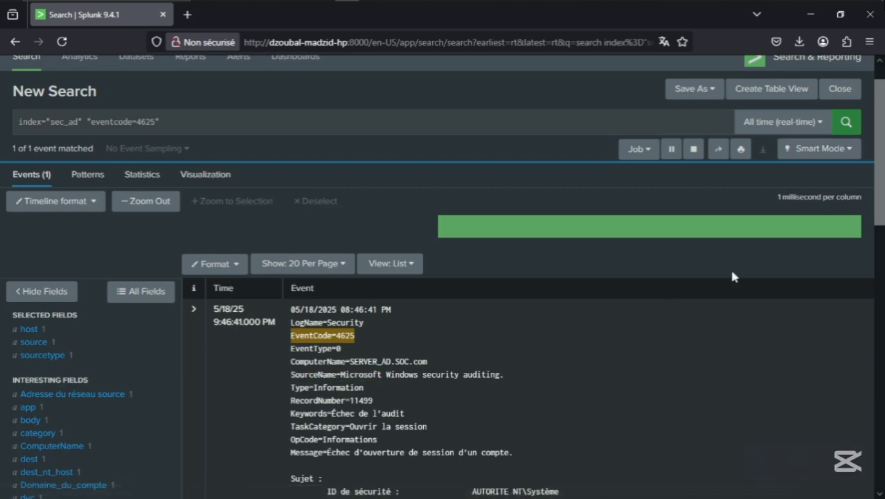
{"action": "left_click_drag", "start_coordinate": [881, 198], "coordinate": [864, 275]}
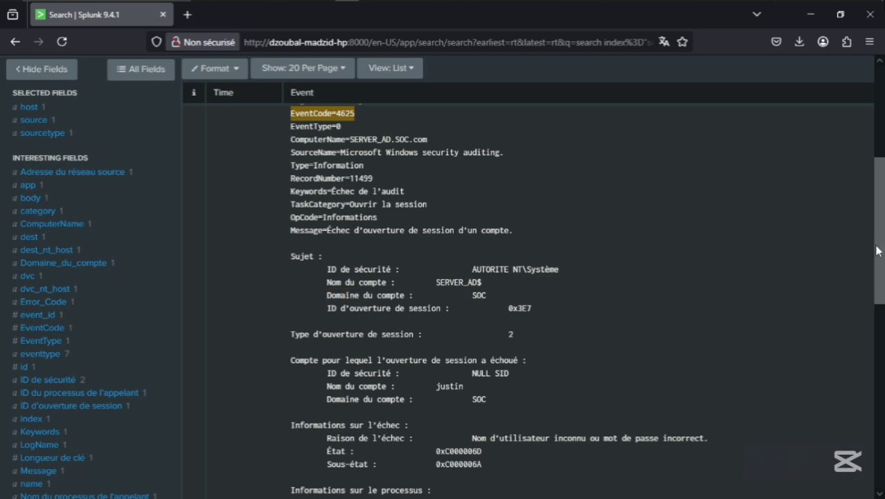
{"action": "left_click_drag", "start_coordinate": [875, 251], "coordinate": [876, 279]}
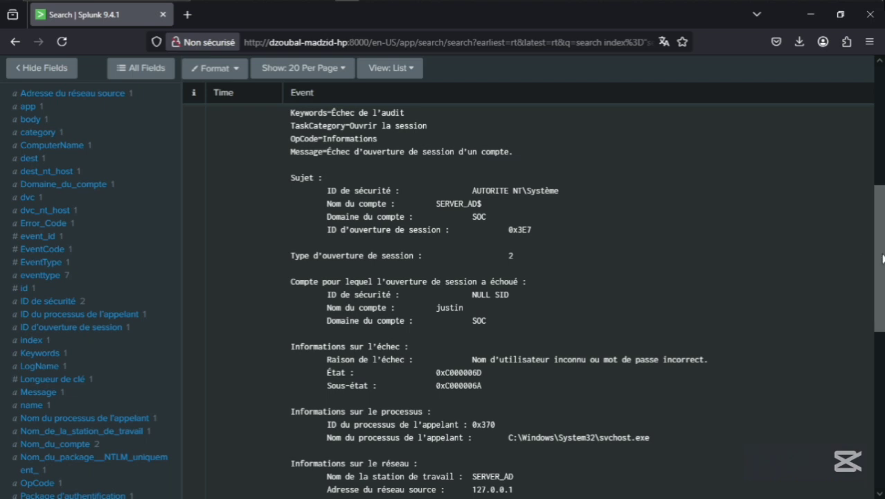
{"action": "left_click_drag", "start_coordinate": [880, 259], "coordinate": [880, 306]}
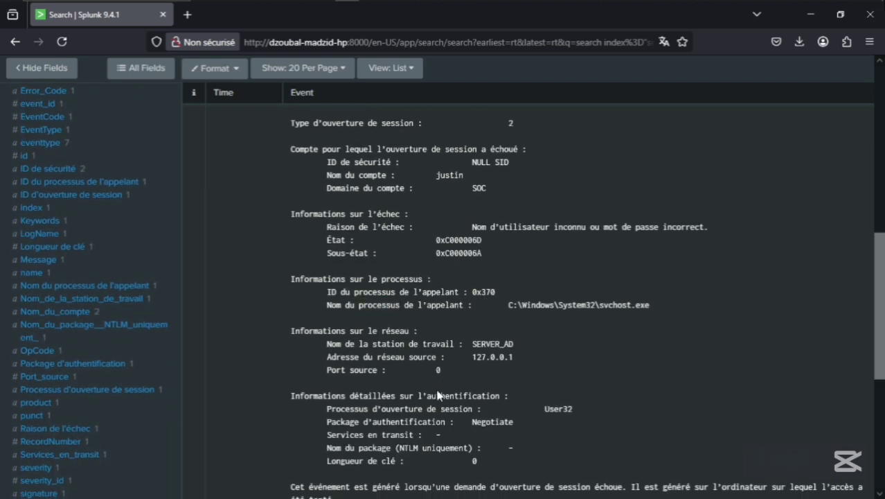
Step: Change the event code in the search to 4688, set the time range to All time and run it
{"action": "left_click_drag", "start_coordinate": [879, 281], "coordinate": [868, 118]}
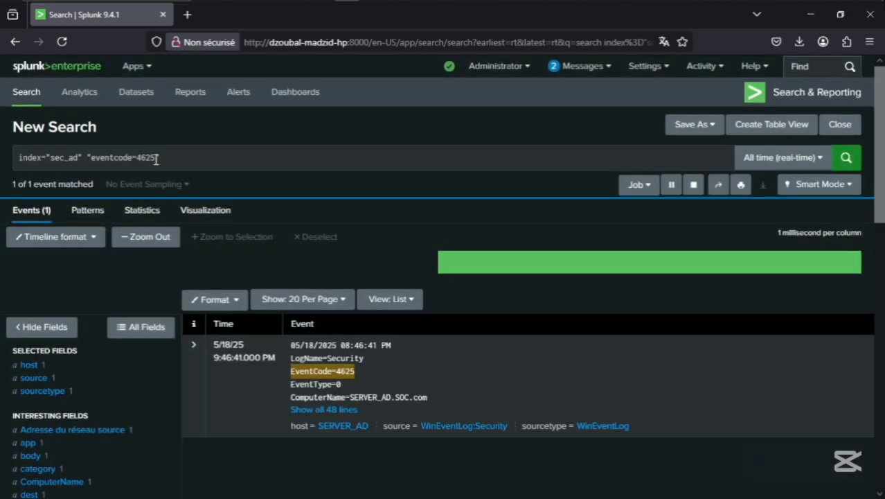
{"action": "left_click", "coordinate": [156, 159]}
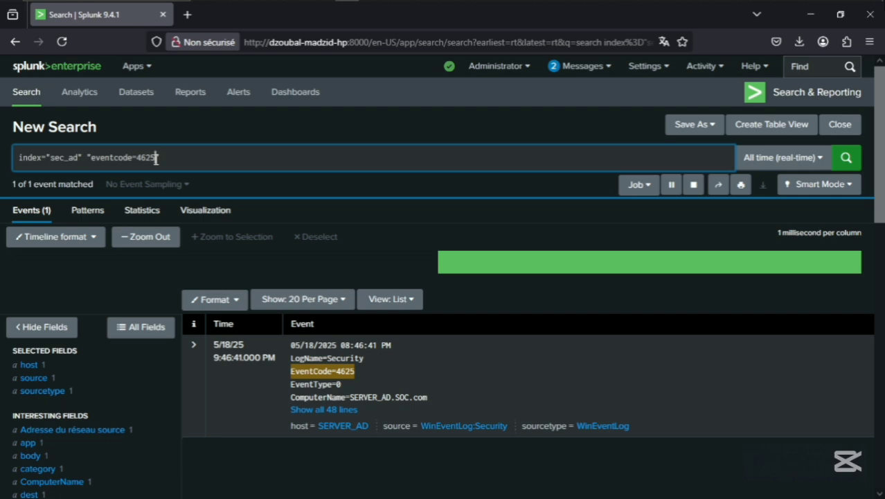
{"action": "key", "text": "BackSpace"}
{"action": "key", "text": "BackSpace"}
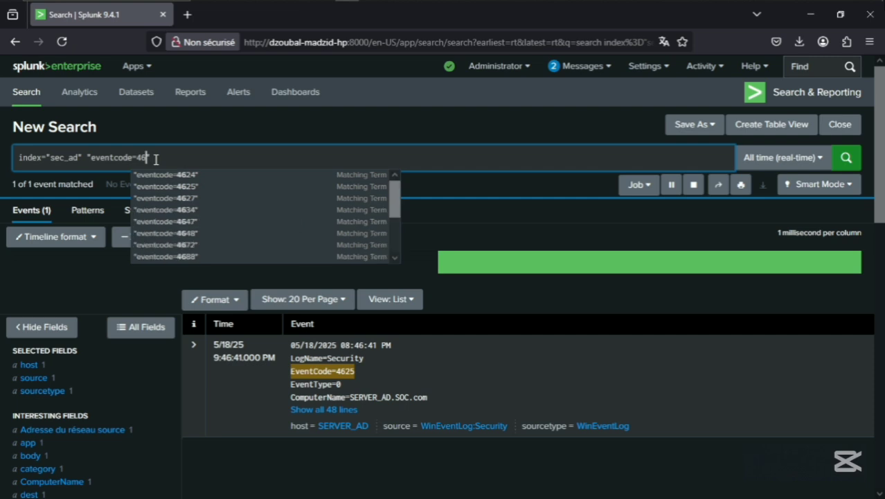
{"action": "type", "text": "88"}
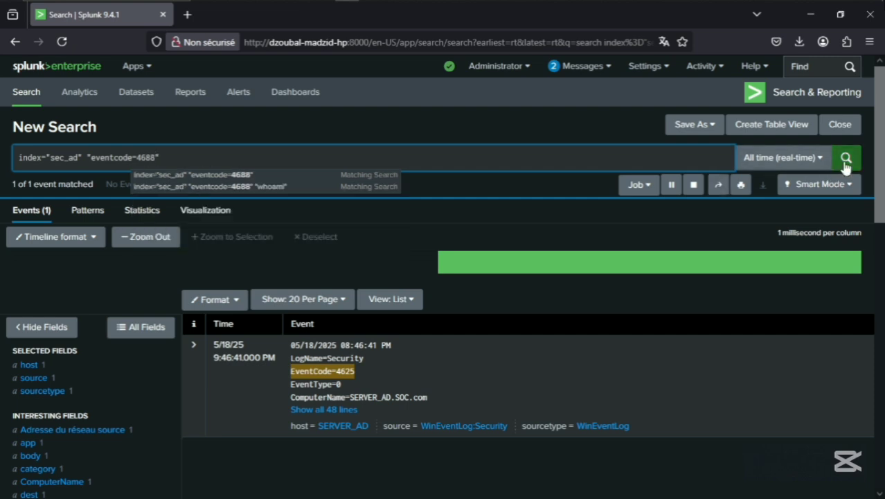
{"action": "left_click", "coordinate": [819, 158]}
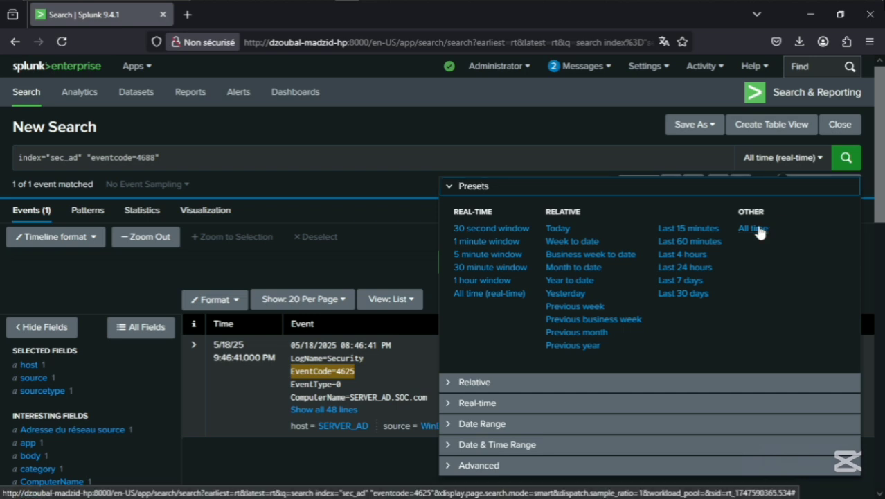
{"action": "left_click", "coordinate": [755, 228]}
{"action": "left_click", "coordinate": [848, 158]}
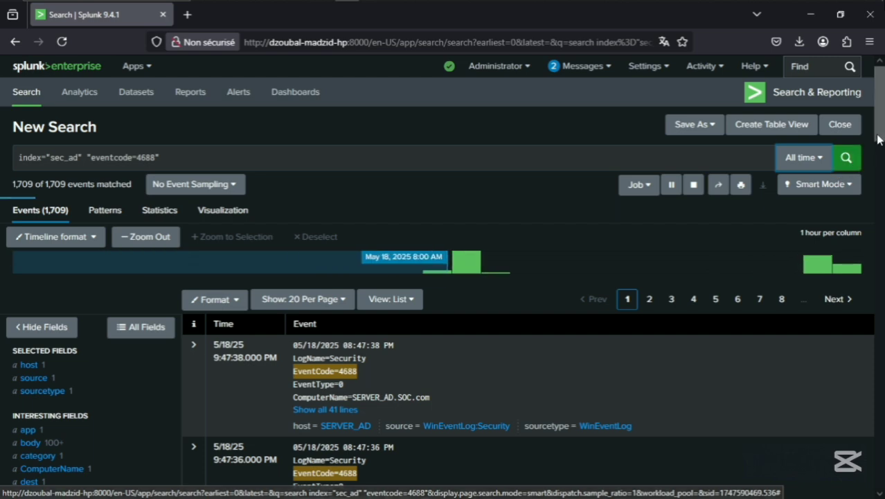
Step: Look over the timeline and list of EventCode 4688 events
{"action": "left_click_drag", "start_coordinate": [878, 139], "coordinate": [880, 142]}
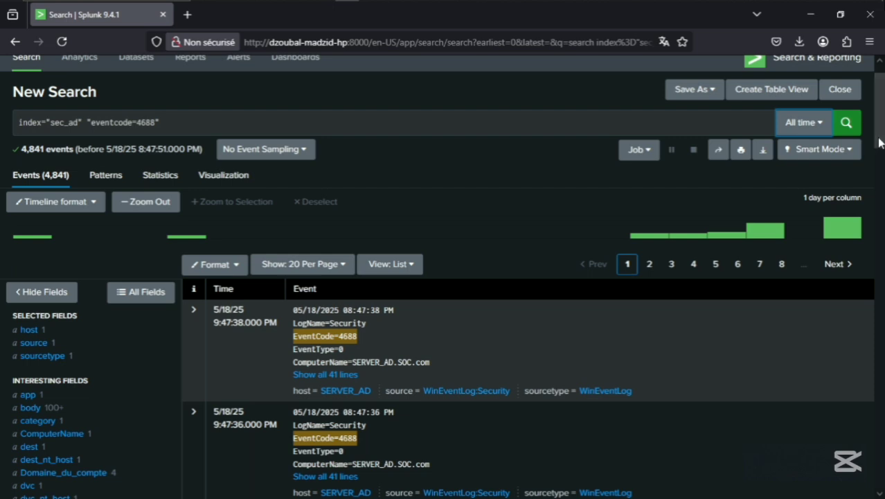
{"action": "scroll", "coordinate": [879, 137], "scroll_direction": "down", "scroll_amount": 3}
{"action": "scroll", "coordinate": [879, 135], "scroll_direction": "up", "scroll_amount": 5}
{"action": "scroll", "coordinate": [879, 133], "scroll_direction": "down", "scroll_amount": 1}
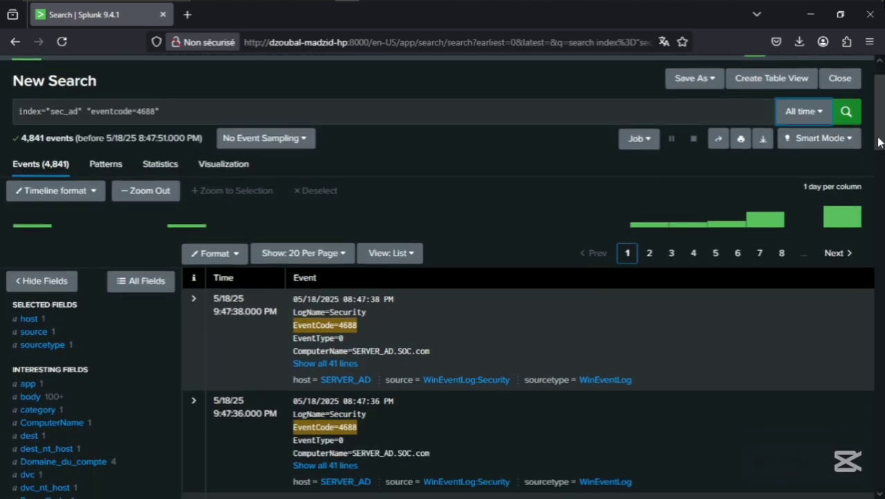
{"action": "scroll", "coordinate": [878, 133], "scroll_direction": "up", "scroll_amount": 1}
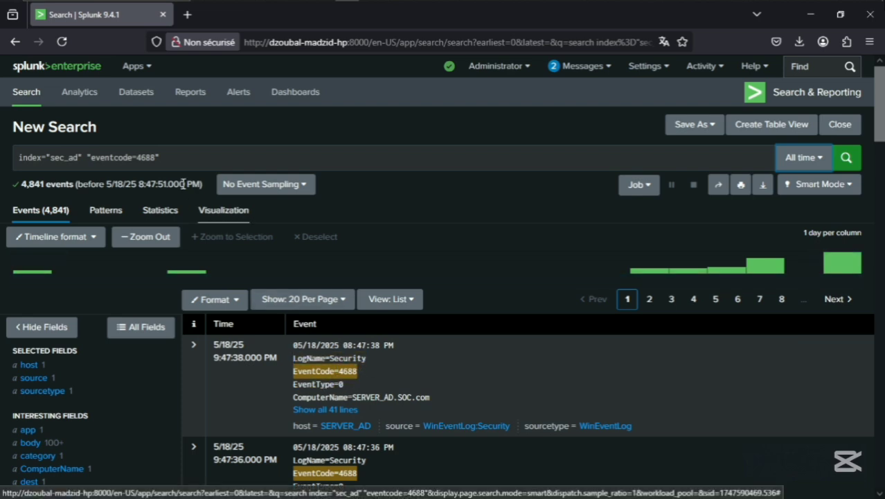
Step: Replace the search query with index="app_ad", run it and look over the returned application events
{"action": "left_click", "coordinate": [168, 158]}
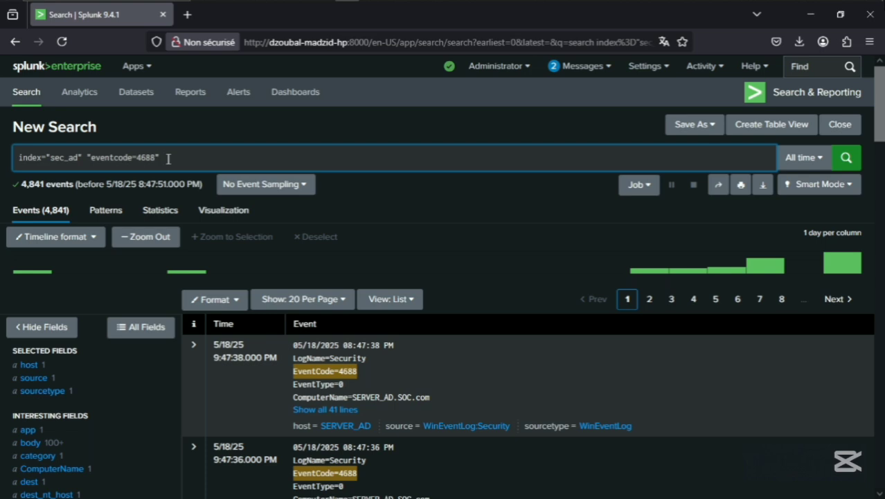
{"action": "key", "text": "BackSpace"}
{"action": "key", "text": "BackSpace"}
{"action": "key", "text": "BackSpace"}
{"action": "key", "text": "BackSpace"}
{"action": "key", "text": "BackSpace"}
{"action": "key", "text": "BackSpace"}
{"action": "key", "text": "BackSpace"}
{"action": "key", "text": "BackSpace"}
{"action": "key", "text": "BackSpace"}
{"action": "key", "text": "BackSpace"}
{"action": "key", "text": "BackSpace"}
{"action": "key", "text": "BackSpace"}
{"action": "key", "text": "BackSpace"}
{"action": "key", "text": "BackSpace"}
{"action": "key", "text": "BackSpace"}
{"action": "key", "text": "BackSpace"}
{"action": "key", "text": "BackSpace"}
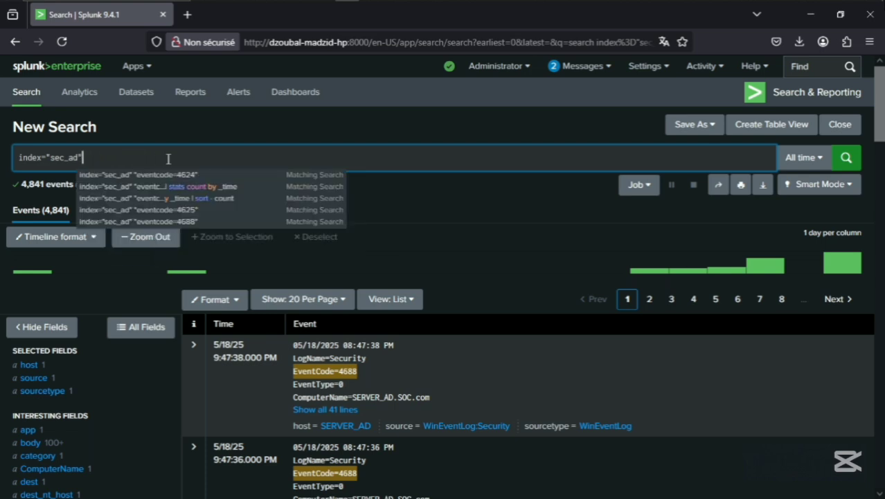
{"action": "key", "text": "BackSpace"}
{"action": "key", "text": "BackSpace"}
{"action": "key", "text": "BackSpace"}
{"action": "key", "text": "BackSpace"}
{"action": "key", "text": "BackSpace"}
{"action": "key", "text": "BackSpace"}
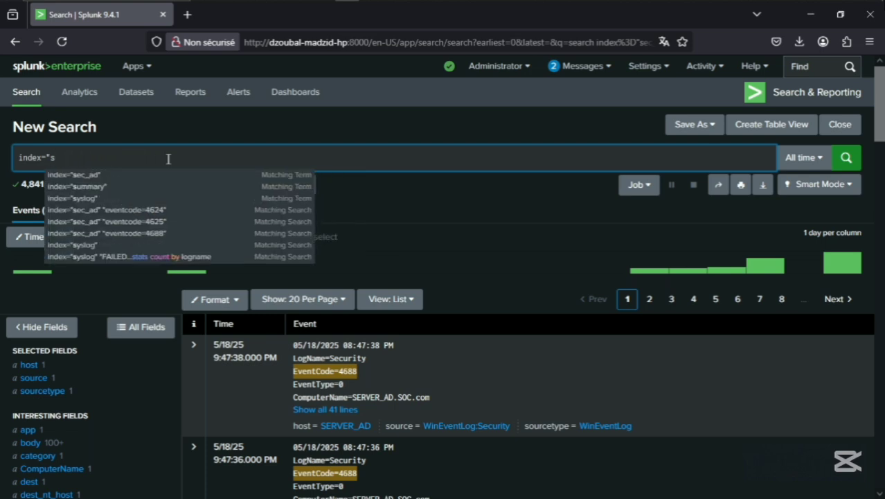
{"action": "key", "text": "BackSpace"}
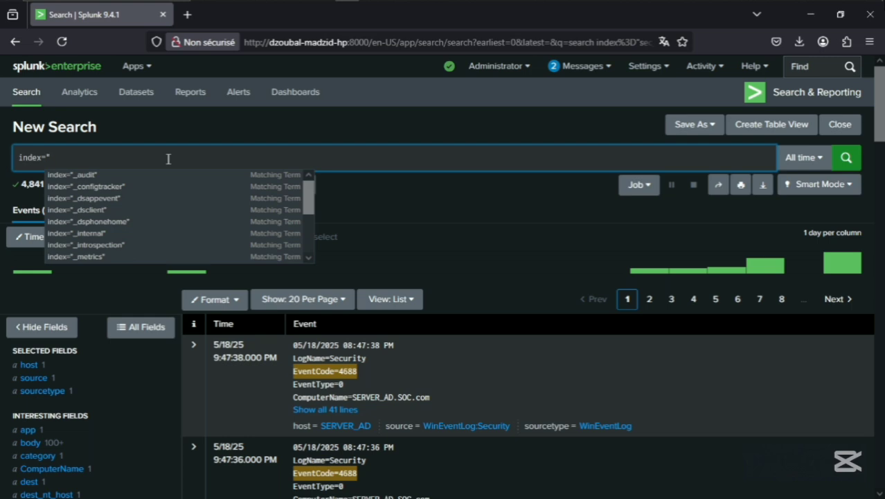
{"action": "type", "text": "app"}
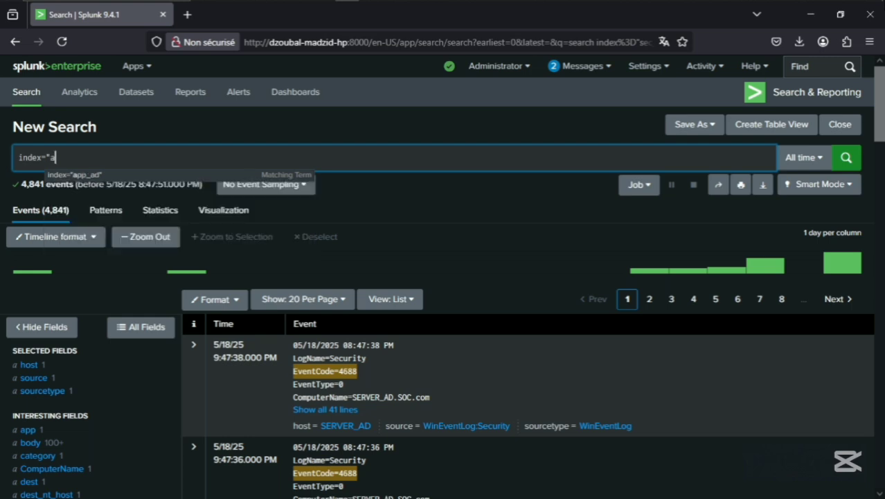
{"action": "left_click", "coordinate": [129, 177]}
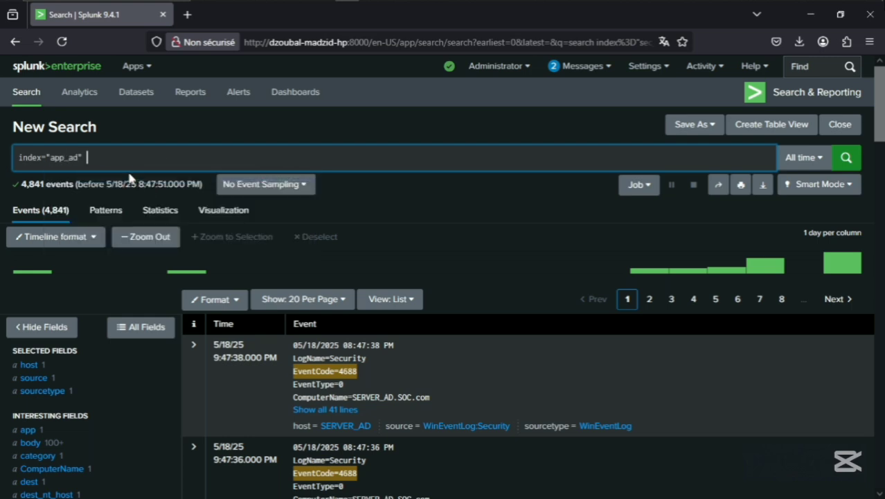
{"action": "left_click", "coordinate": [846, 158]}
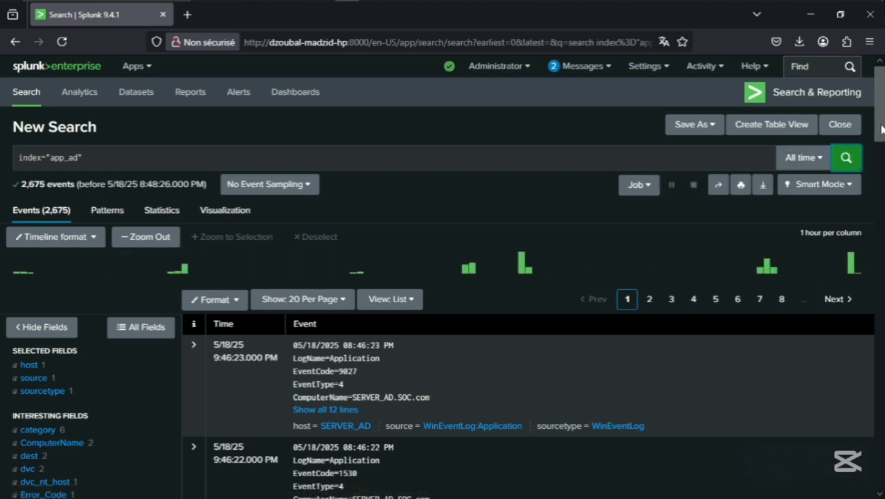
{"action": "left_click_drag", "start_coordinate": [881, 129], "coordinate": [879, 148]}
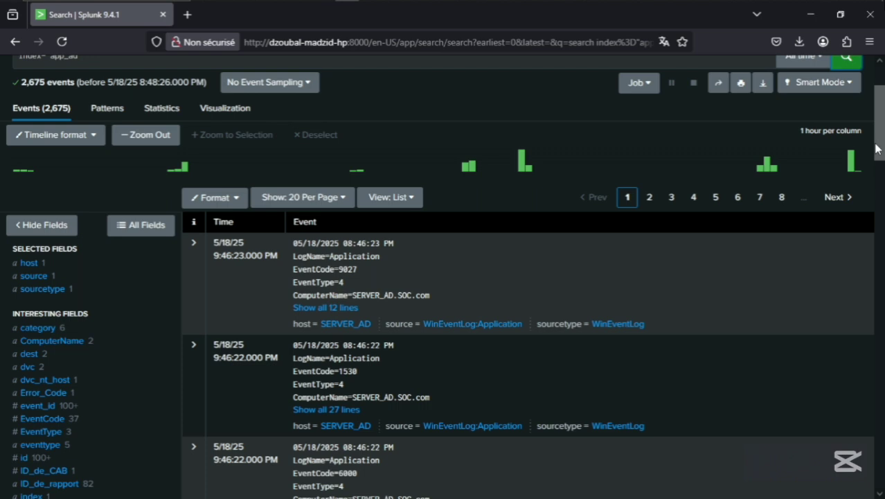
{"action": "scroll", "coordinate": [877, 147], "scroll_direction": "up", "scroll_amount": 2}
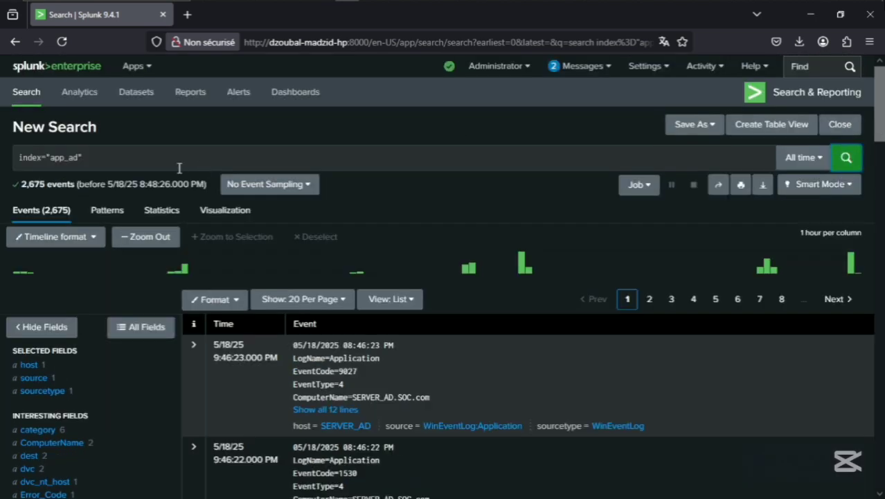
Step: Change the index in the search query to "syslog"
{"action": "left_click", "coordinate": [126, 164]}
{"action": "key", "text": "BackSpace"}
{"action": "key", "text": "BackSpace"}
{"action": "key", "text": "BackSpace"}
{"action": "key", "text": "BackSpace"}
{"action": "key", "text": "BackSpace"}
{"action": "key", "text": "BackSpace"}
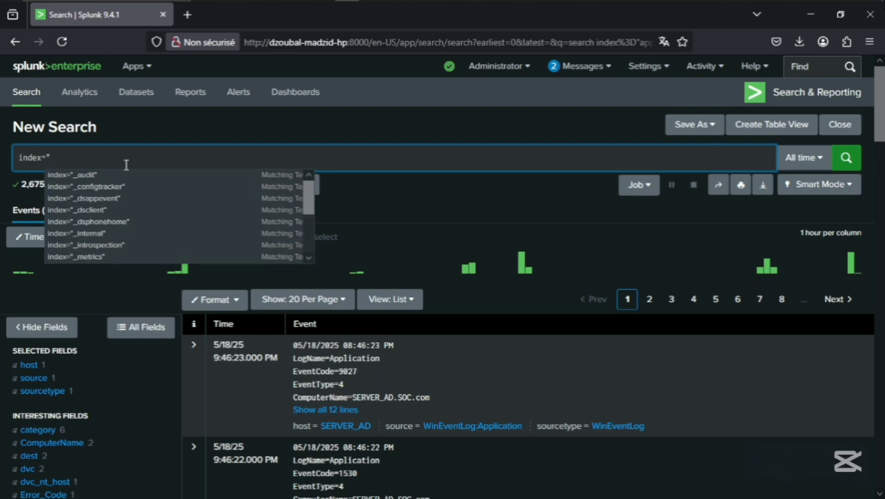
{"action": "type", "text": "sysy"}
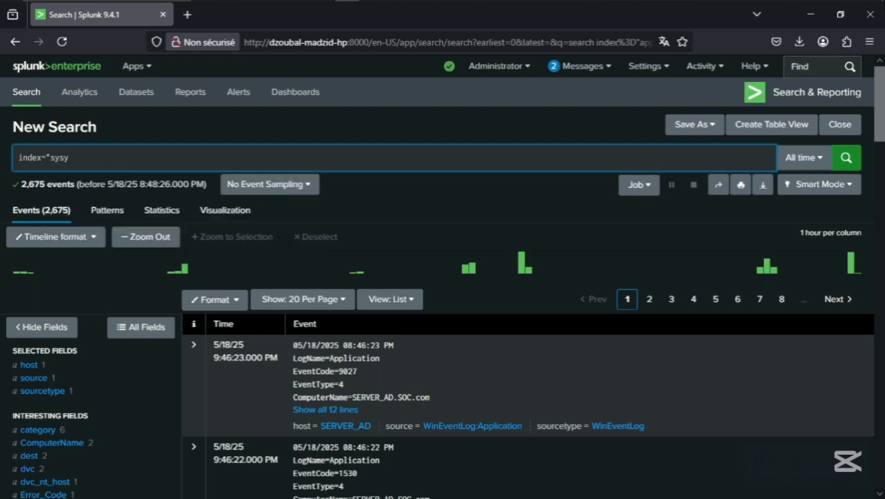
{"action": "key", "text": "BackSpace"}
{"action": "type", "text": "log"}
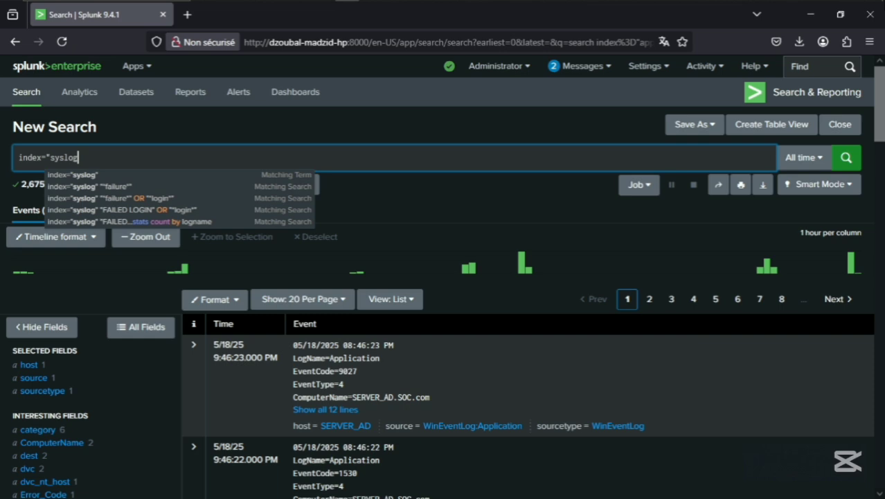
{"action": "type", "text": "\""}
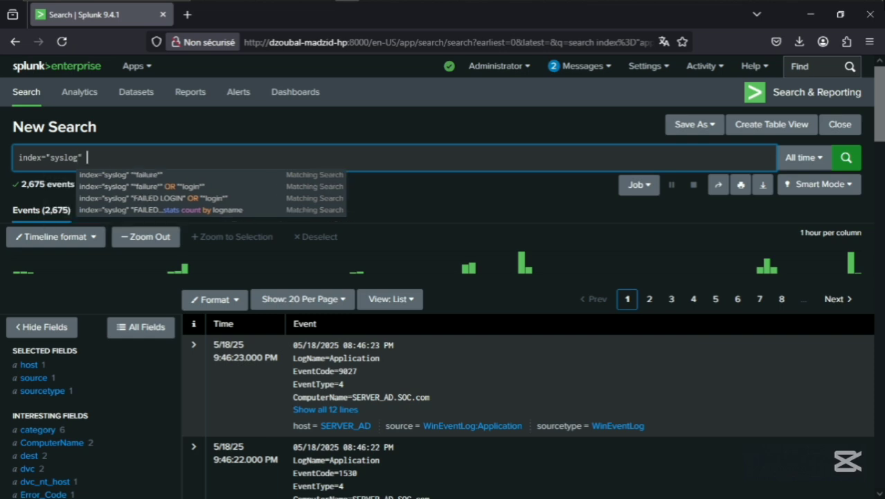
Step: Add the search term "FAILED LOGIN" after the syslog index in the query
{"action": "type", "text": " \""}
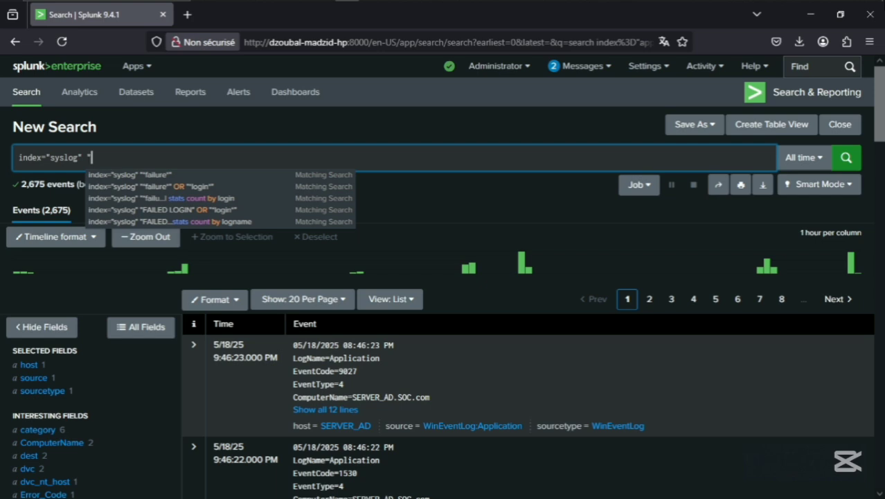
{"action": "type", "text": "FA"}
{"action": "type", "text": "ILDE"}
{"action": "key", "text": "BackSpace"}
{"action": "key", "text": "BackSpace"}
{"action": "type", "text": "ED "}
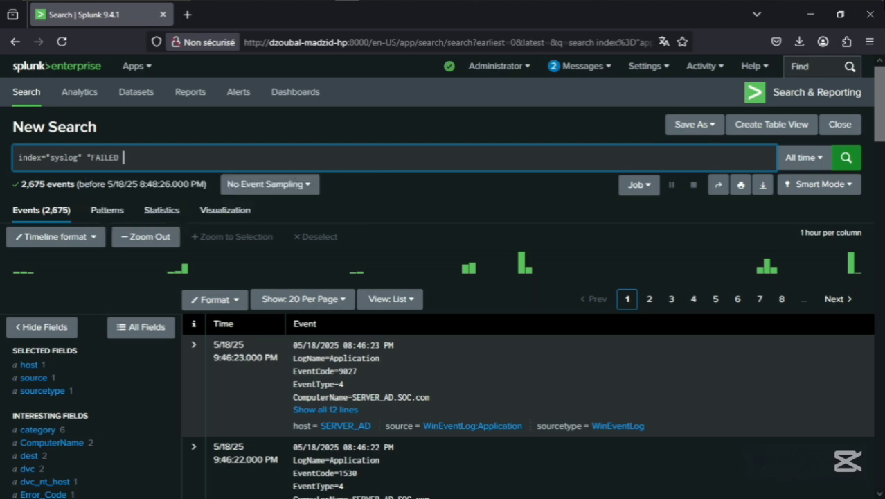
{"action": "type", "text": "LOGI"}
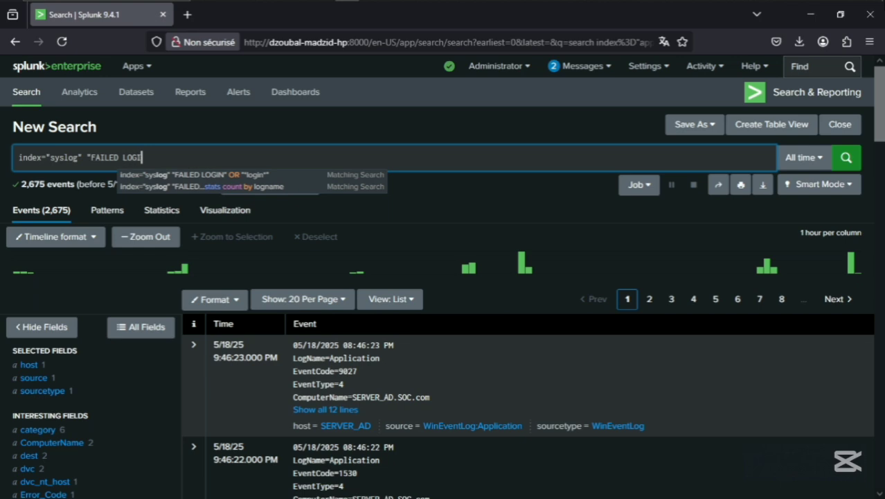
{"action": "type", "text": "N\""}
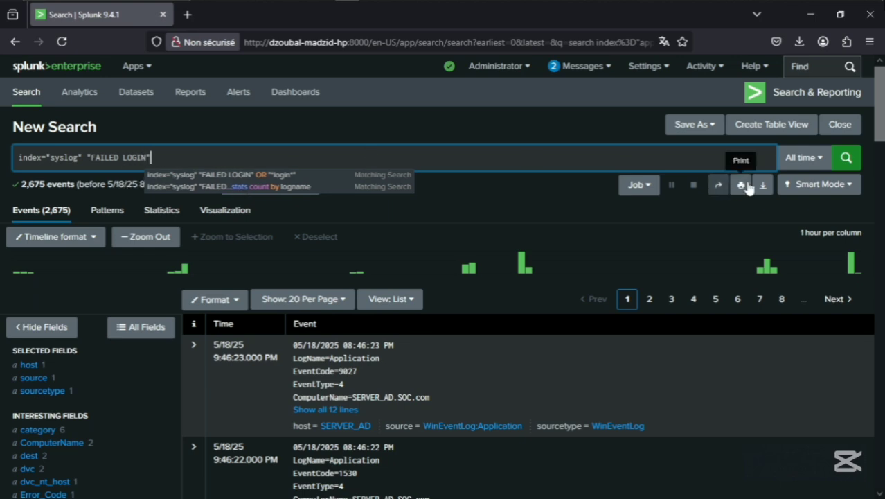
Step: Set the search time range to All time (real-time) and run the syslog search
{"action": "left_click", "coordinate": [802, 157]}
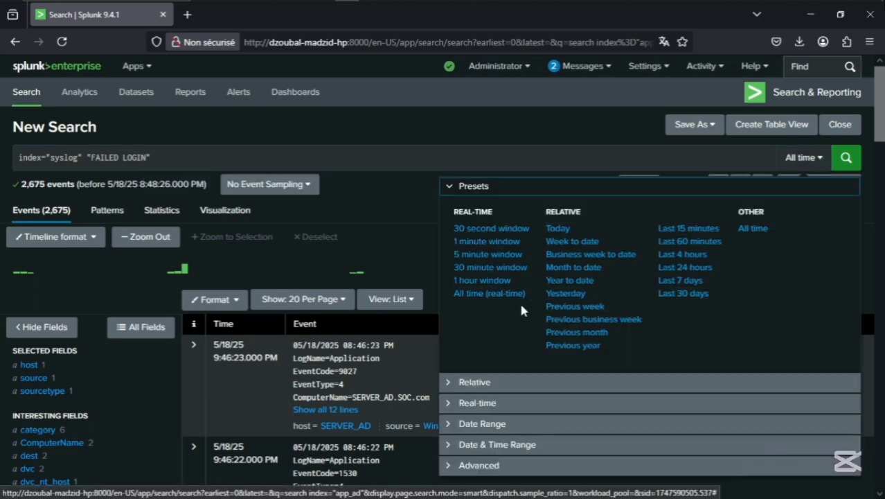
{"action": "left_click", "coordinate": [489, 293]}
{"action": "left_click", "coordinate": [846, 159]}
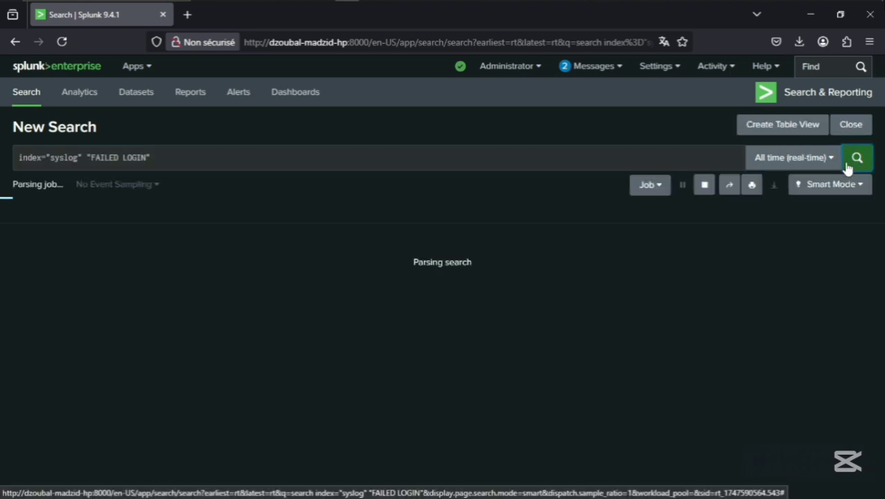
Step: Switch to the SURICATA virtual machine and try to log in as suricata with a password
{"action": "mouse_move", "coordinate": [456, 7]}
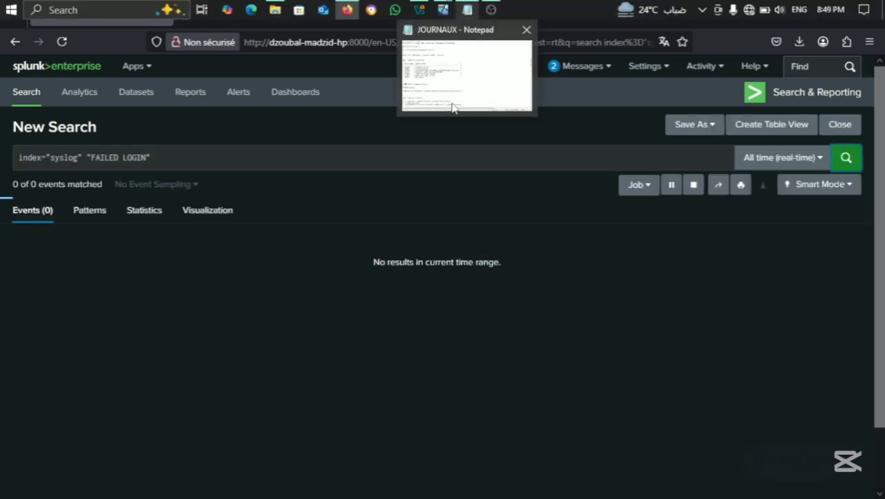
{"action": "left_click", "coordinate": [512, 73]}
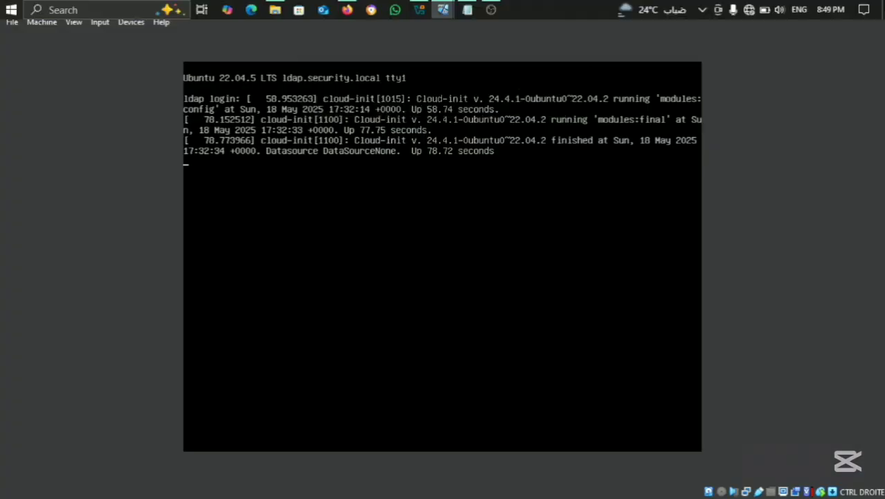
{"action": "key", "text": "Return"}
{"action": "type", "text": "suricata"}
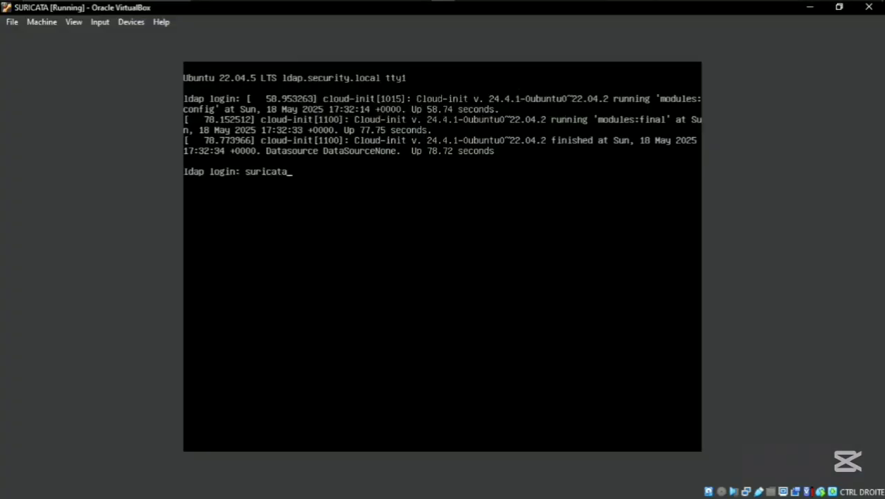
{"action": "key", "text": "Return"}
{"action": "key", "text": "Return"}
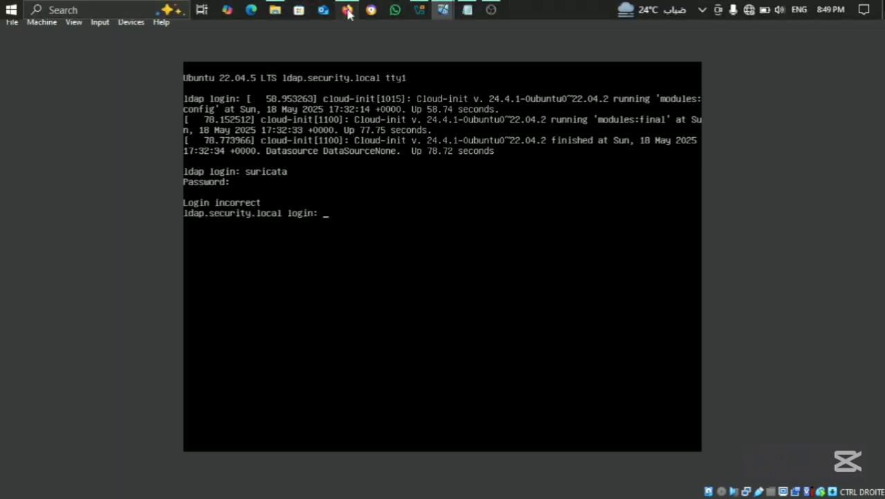
Step: Switch back to Splunk in Firefox and examine the failed login event for suricata
{"action": "left_click", "coordinate": [347, 10]}
{"action": "left_click_drag", "start_coordinate": [880, 172], "coordinate": [877, 203]}
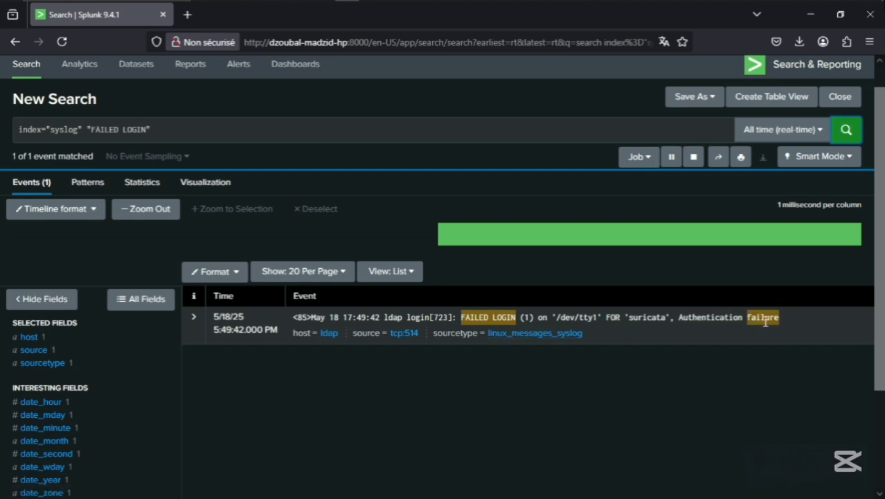
Step: Switch to the SURICATA virtual machine again and try to log in as malaso with a password
{"action": "mouse_move", "coordinate": [428, 7]}
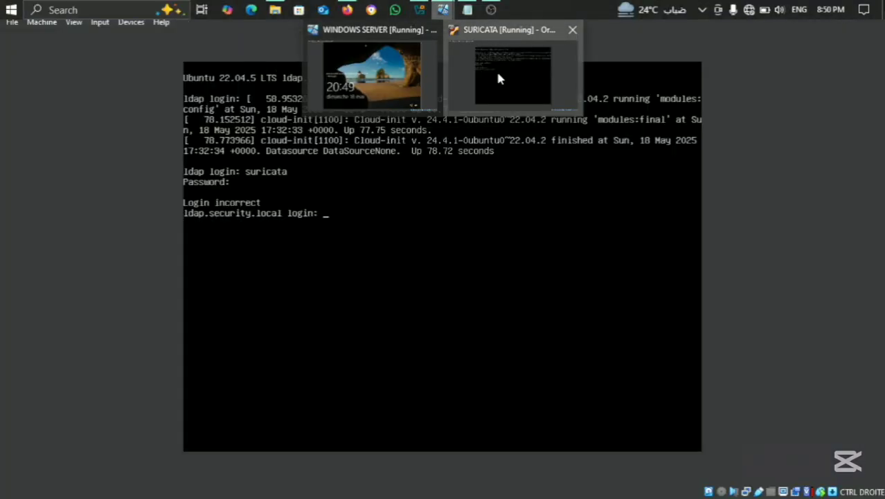
{"action": "left_click", "coordinate": [496, 71]}
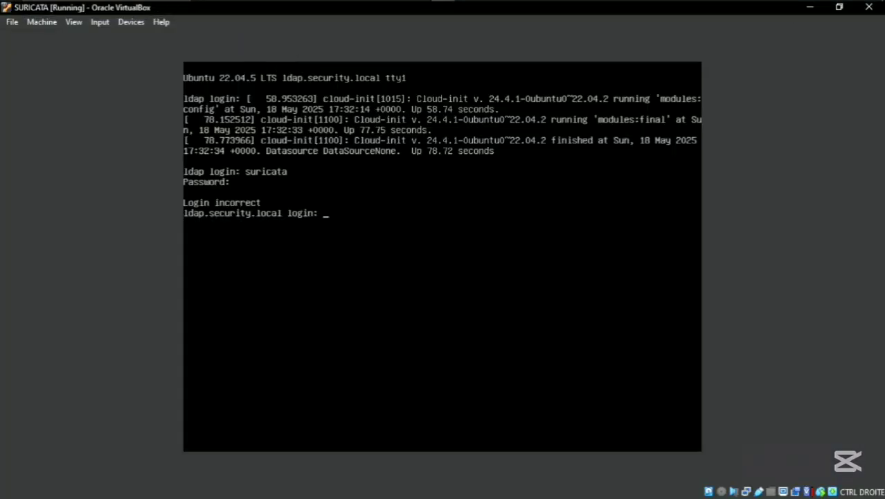
{"action": "type", "text": "malaso"}
{"action": "key", "text": "Return"}
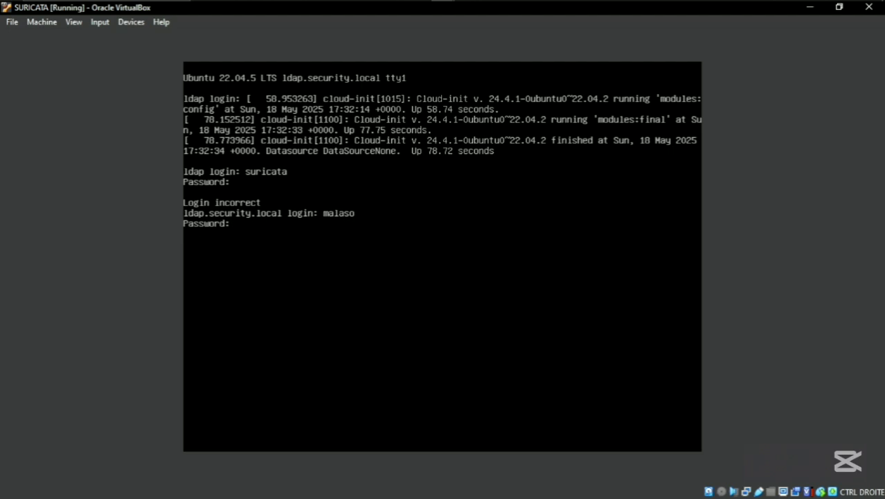
{"action": "mouse_move", "coordinate": [323, 2]}
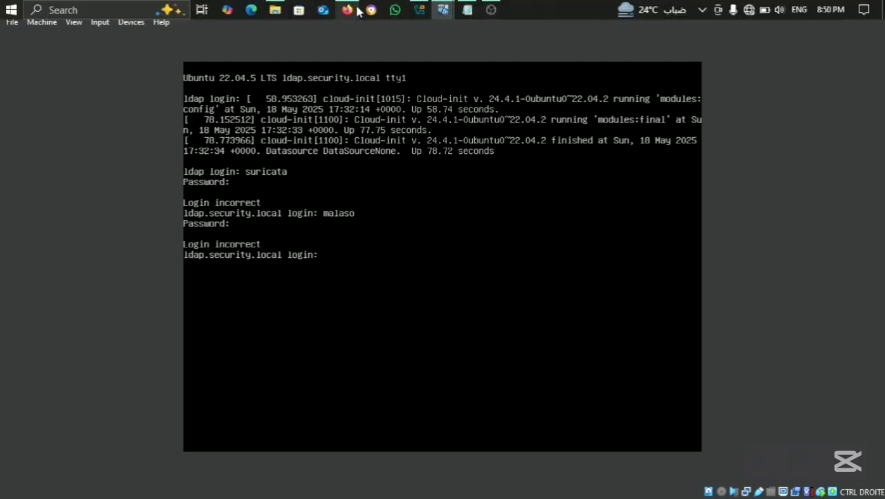
{"action": "left_click", "coordinate": [348, 10]}
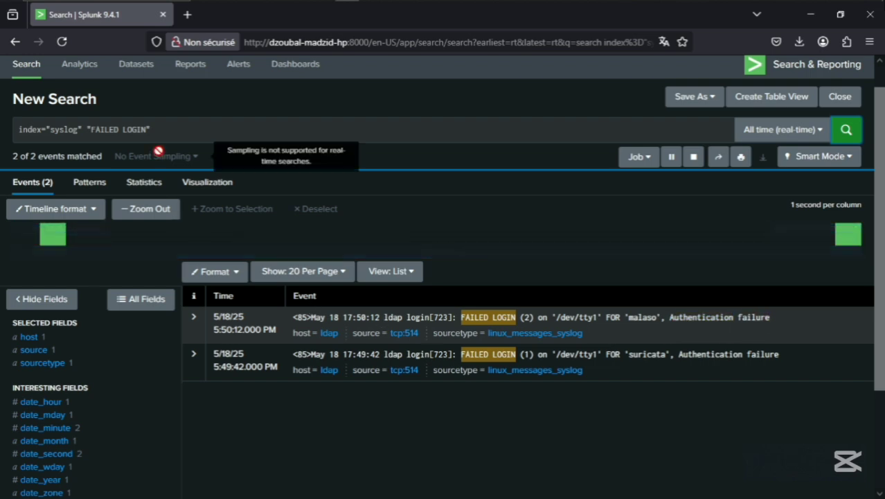
Step: Replace the FAILED LOGIN term so the query reads index="syslog" "*login*", and run the real-time search
{"action": "left_click", "coordinate": [151, 129]}
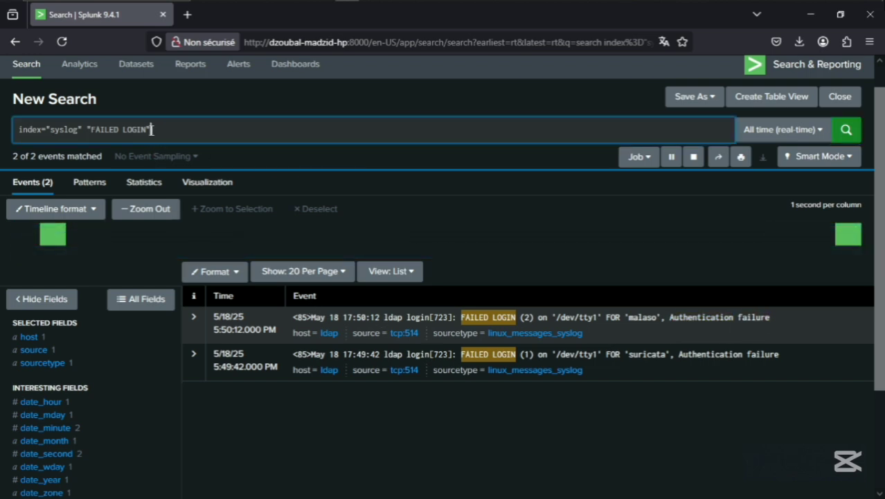
{"action": "left_click", "coordinate": [123, 129]}
{"action": "key", "text": "BackSpace"}
{"action": "key", "text": "BackSpace"}
{"action": "key", "text": "BackSpace"}
{"action": "key", "text": "BackSpace"}
{"action": "key", "text": "BackSpace"}
{"action": "key", "text": "BackSpace"}
{"action": "key", "text": "BackSpace"}
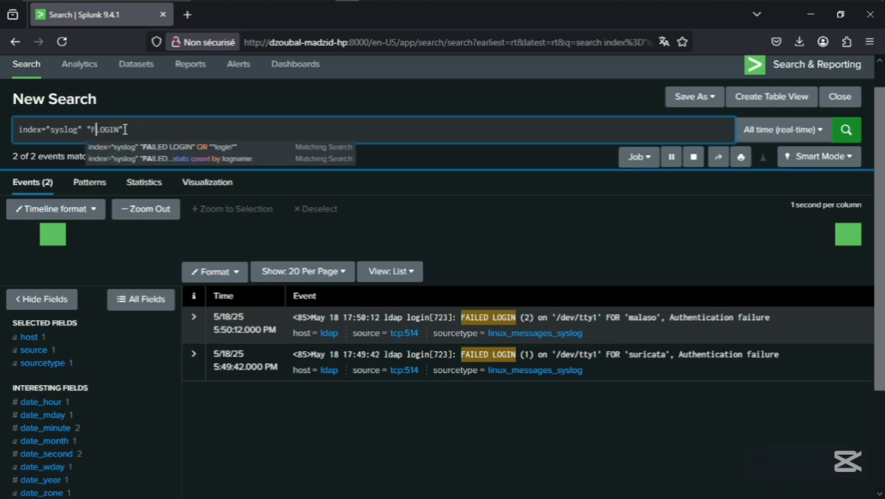
{"action": "key", "text": "Right"}
{"action": "key", "text": "Right"}
{"action": "key", "text": "Right"}
{"action": "key", "text": "Right"}
{"action": "key", "text": "Right"}
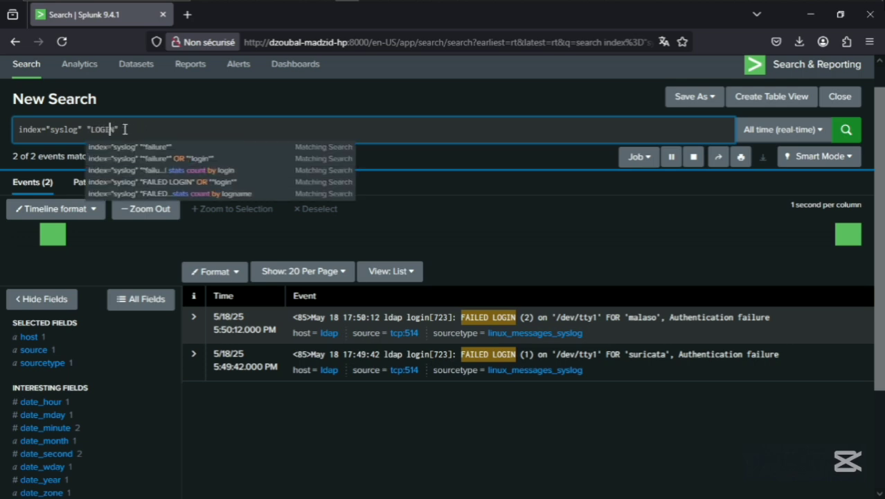
{"action": "key", "text": "BackSpace"}
{"action": "key", "text": "BackSpace"}
{"action": "key", "text": "BackSpace"}
{"action": "key", "text": "BackSpace"}
{"action": "key", "text": "BackSpace"}
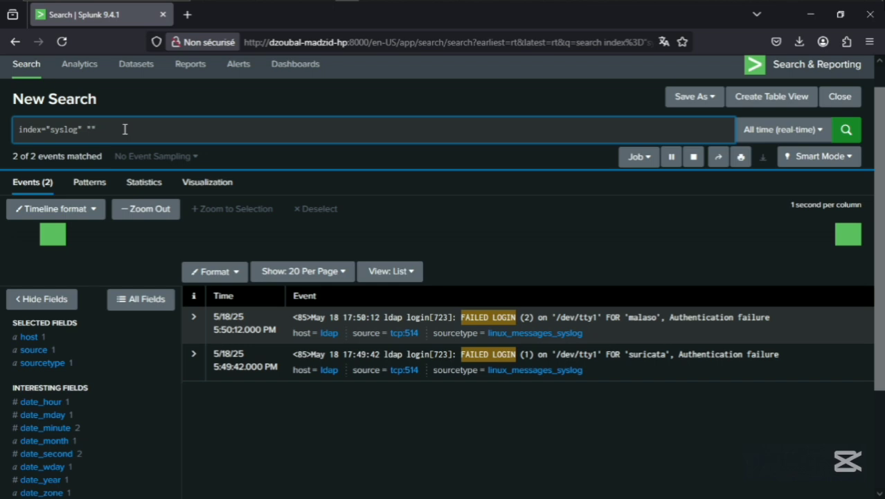
{"action": "type", "text": "*login"}
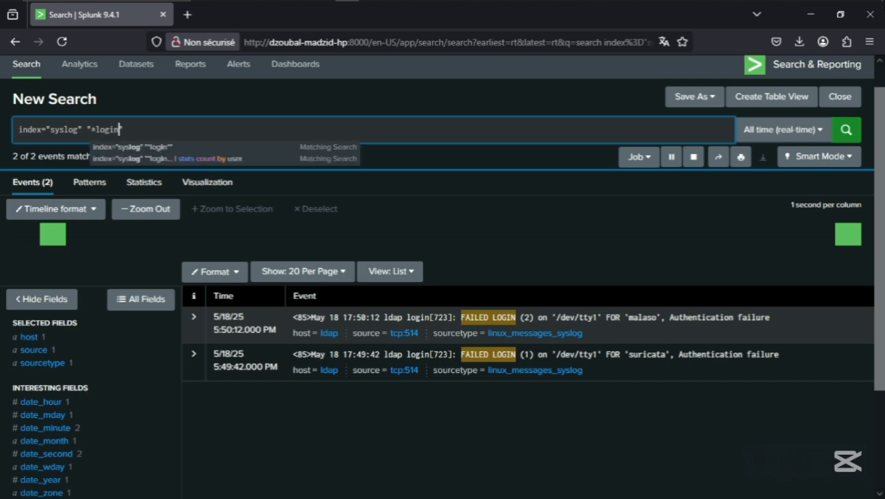
{"action": "type", "text": "*"}
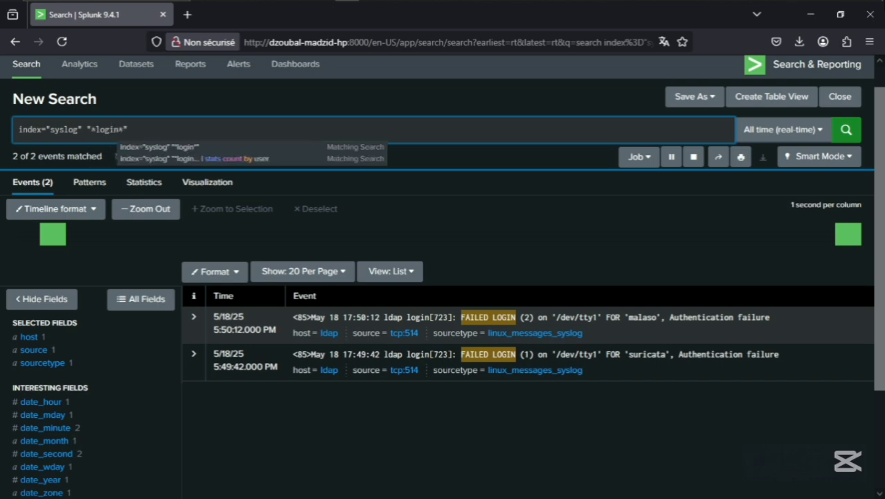
{"action": "left_click", "coordinate": [841, 138]}
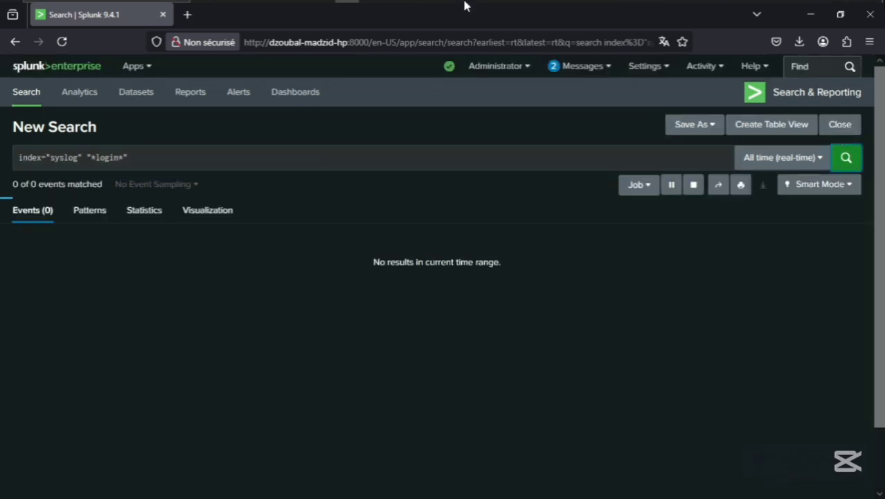
Step: Switch to the SURICATA virtual machine and log in as suricata with the account password
{"action": "mouse_move", "coordinate": [441, 3]}
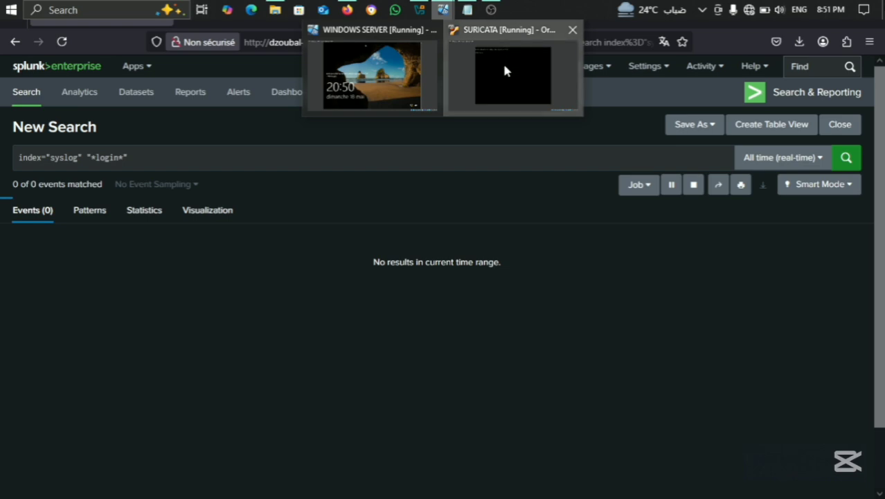
{"action": "left_click", "coordinate": [503, 65]}
{"action": "type", "text": "suricata"}
{"action": "key", "text": "Return"}
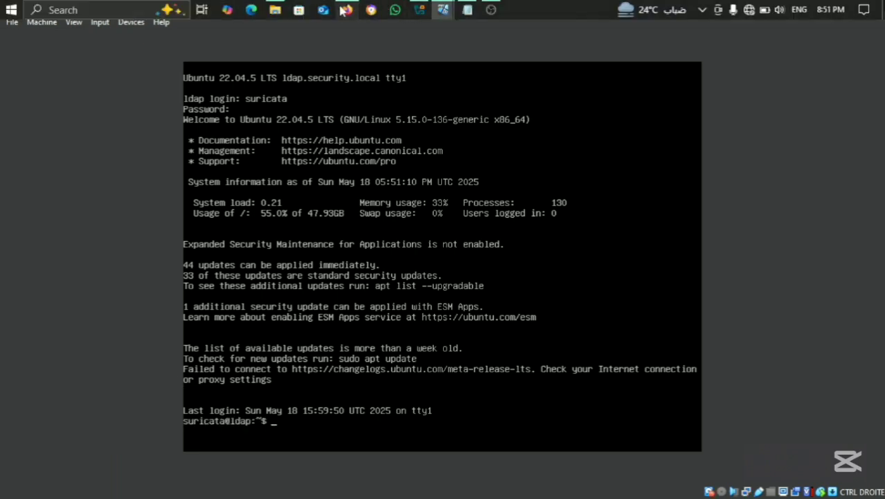
Step: Return to Splunk in Firefox and examine the login session events for suricata
{"action": "left_click", "coordinate": [343, 12]}
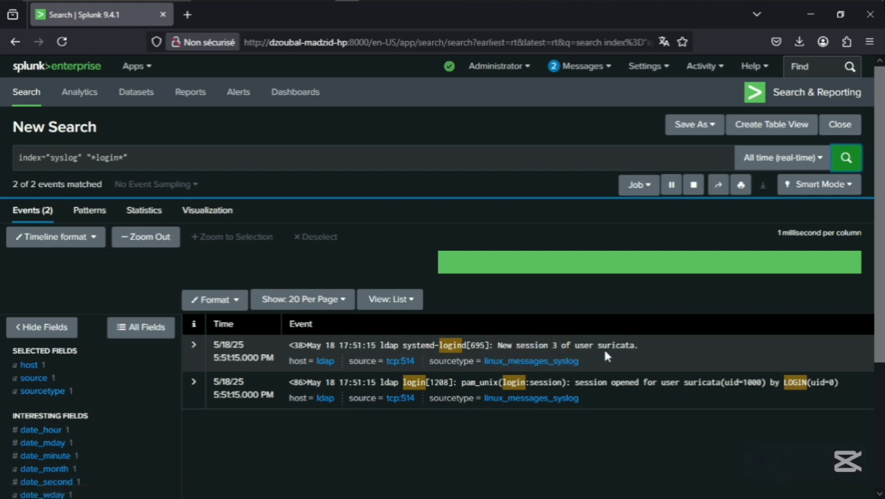
{"action": "left_click_drag", "start_coordinate": [879, 287], "coordinate": [879, 319]}
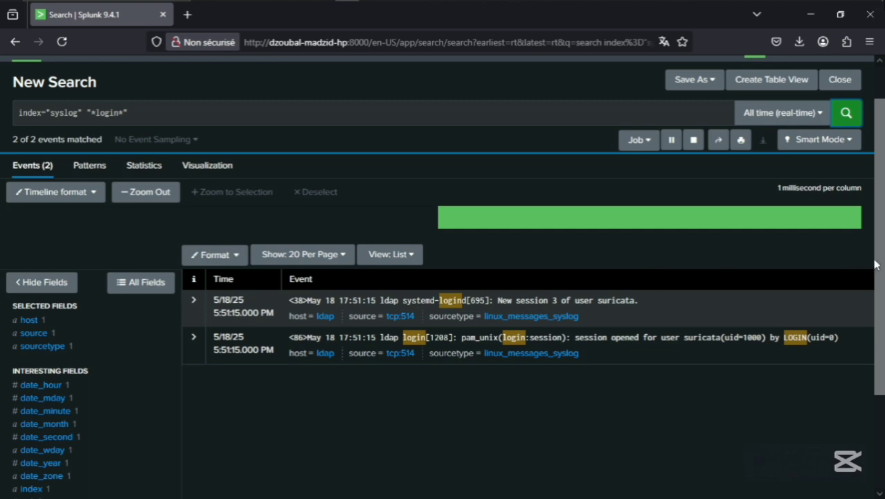
{"action": "left_click_drag", "start_coordinate": [877, 264], "coordinate": [878, 220]}
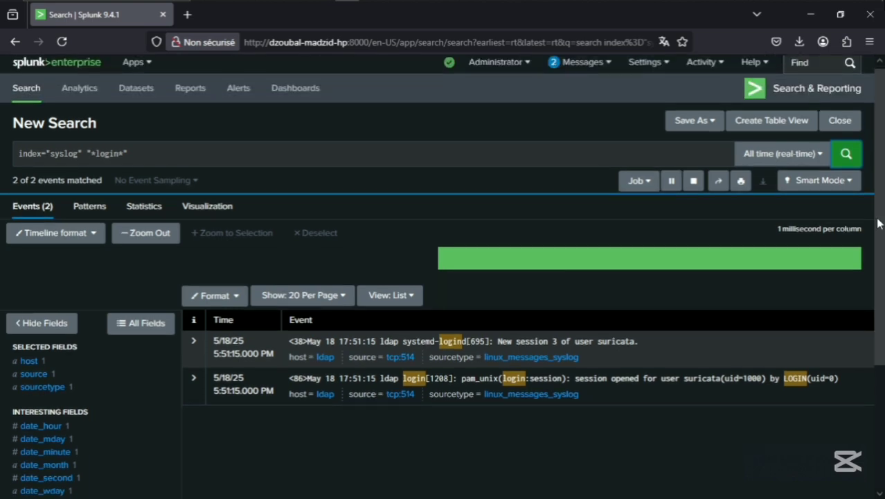
Step: Replace the search query with index="mysql_general"
{"action": "left_click", "coordinate": [136, 155]}
{"action": "key", "text": "BackSpace"}
{"action": "key", "text": "BackSpace"}
{"action": "key", "text": "BackSpace"}
{"action": "key", "text": "BackSpace"}
{"action": "key", "text": "BackSpace"}
{"action": "key", "text": "BackSpace"}
{"action": "key", "text": "BackSpace"}
{"action": "key", "text": "BackSpace"}
{"action": "key", "text": "BackSpace"}
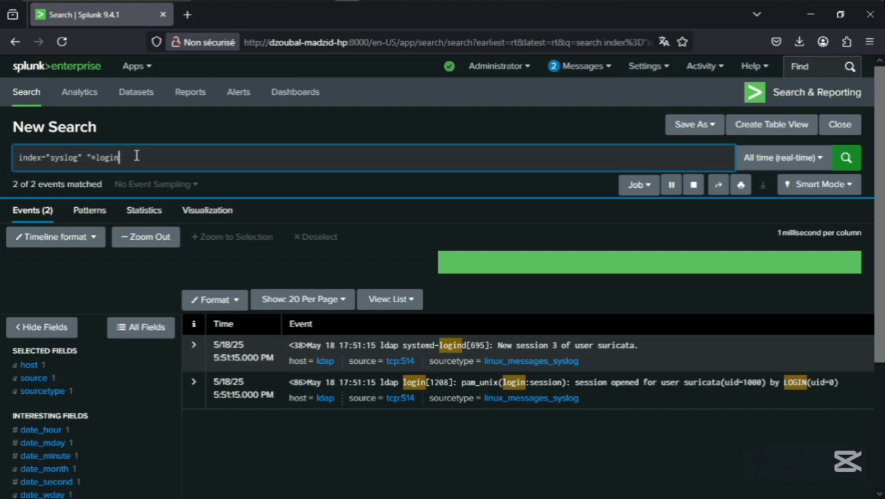
{"action": "key", "text": "BackSpace"}
{"action": "key", "text": "BackSpace"}
{"action": "key", "text": "BackSpace"}
{"action": "key", "text": "BackSpace"}
{"action": "key", "text": "BackSpace"}
{"action": "key", "text": "BackSpace"}
{"action": "key", "text": "BackSpace"}
{"action": "key", "text": "BackSpace"}
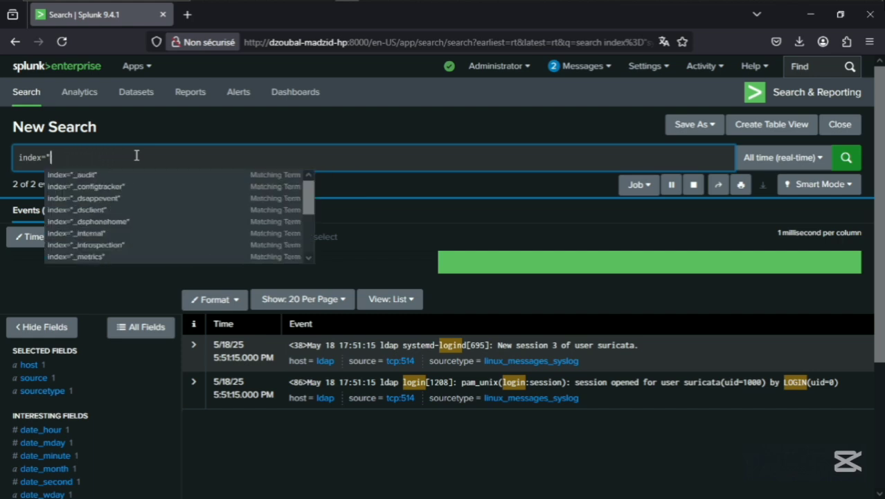
{"action": "type", "text": "mysq"}
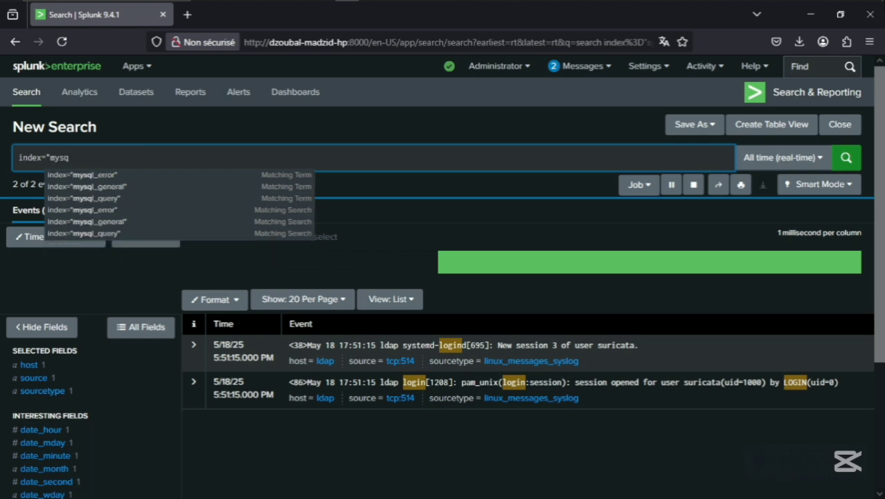
{"action": "type", "text": "l"}
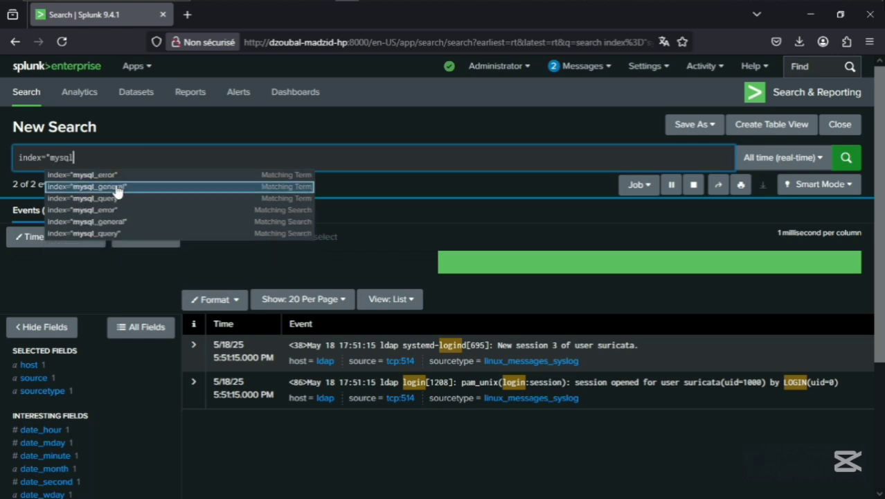
{"action": "left_click", "coordinate": [113, 189]}
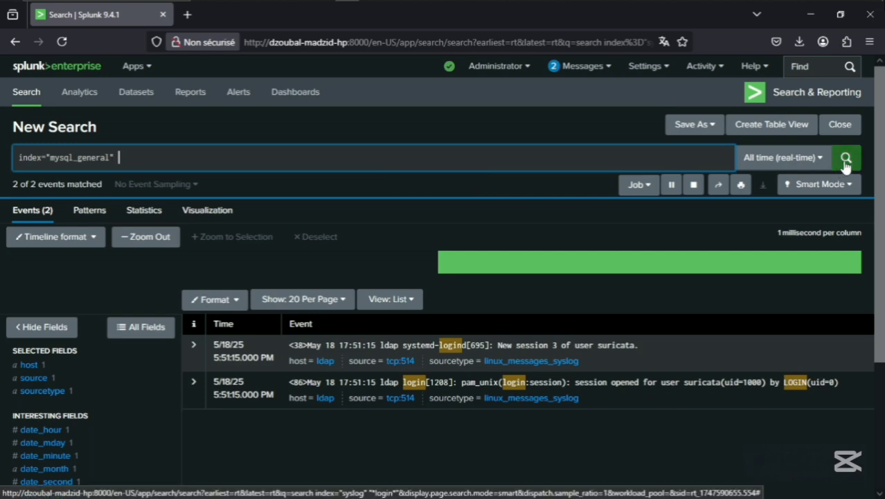
Step: Set the search's time range to All time and run it on the mysql_general index
{"action": "left_click", "coordinate": [822, 159]}
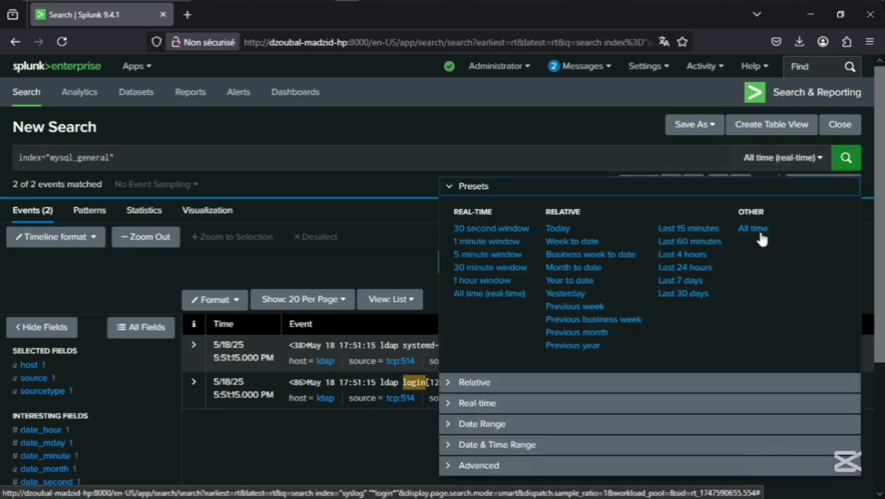
{"action": "left_click", "coordinate": [757, 228]}
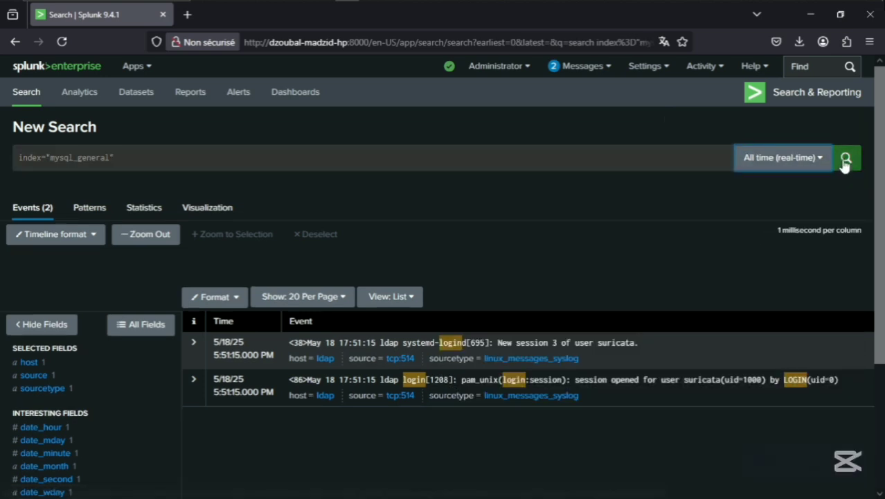
{"action": "left_click", "coordinate": [848, 160]}
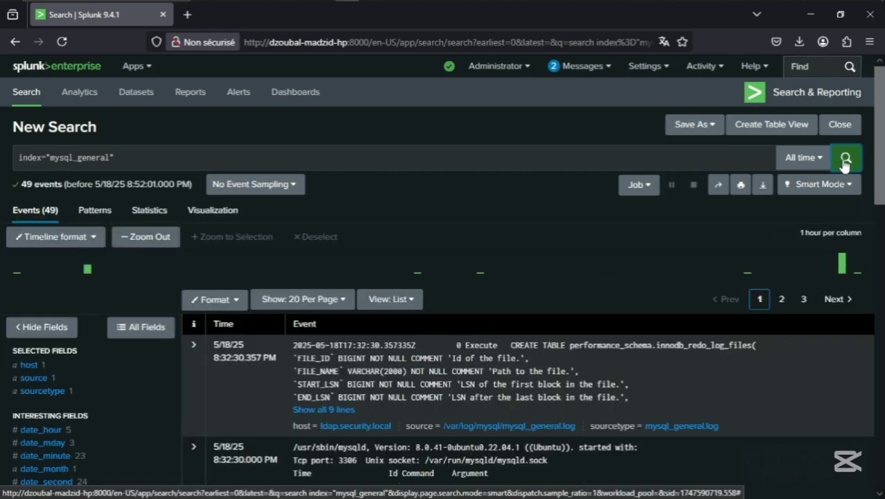
Step: Examine the MySQL general log events for the statements executed on the students table
{"action": "left_click_drag", "start_coordinate": [879, 159], "coordinate": [875, 220]}
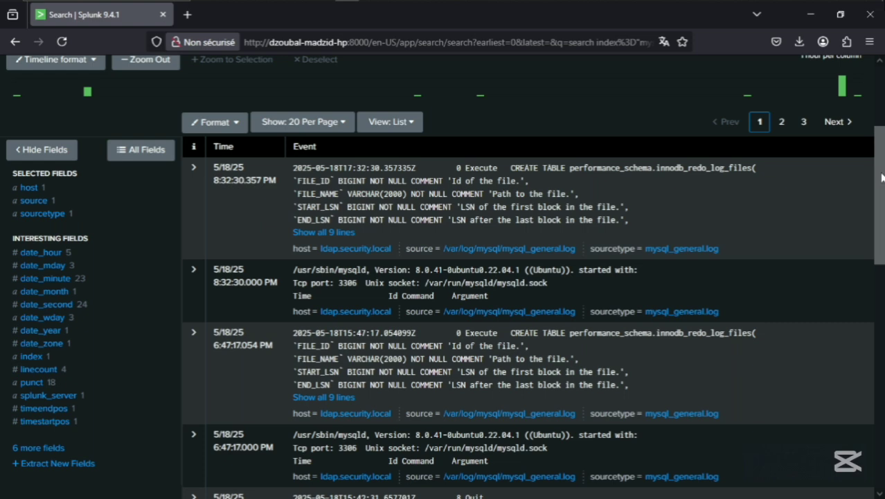
{"action": "left_click_drag", "start_coordinate": [878, 176], "coordinate": [879, 286]}
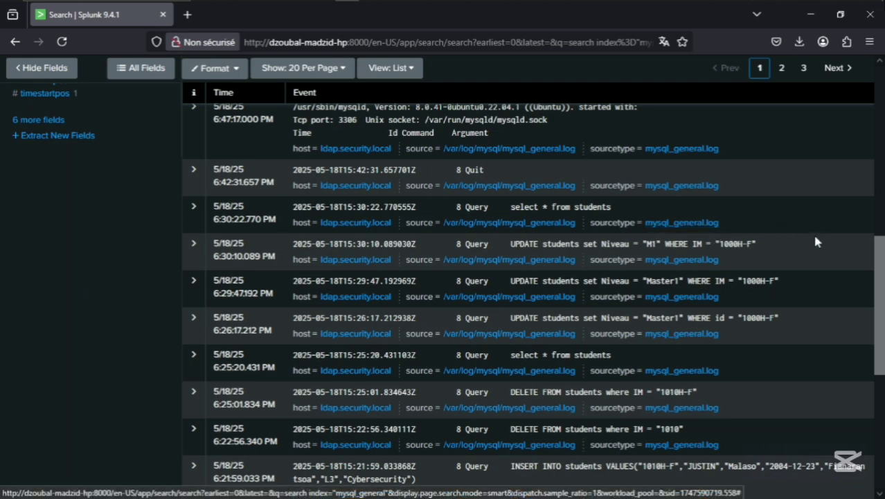
{"action": "left_click_drag", "start_coordinate": [878, 256], "coordinate": [883, 283]}
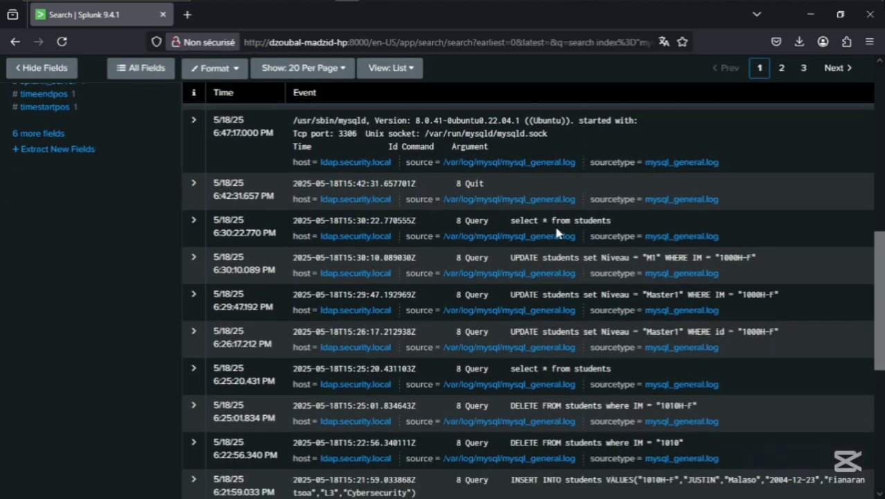
{"action": "left_click_drag", "start_coordinate": [879, 281], "coordinate": [883, 296]}
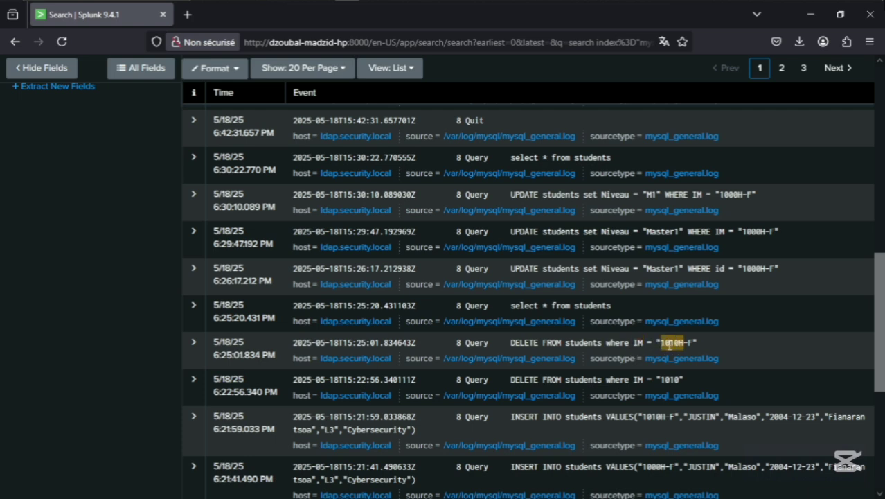
{"action": "left_click_drag", "start_coordinate": [878, 323], "coordinate": [878, 358]}
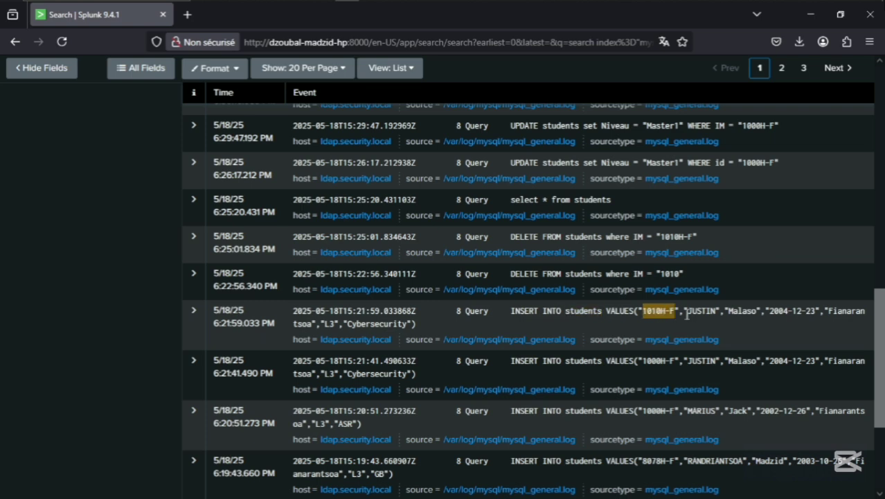
{"action": "left_click_drag", "start_coordinate": [877, 332], "coordinate": [878, 101]}
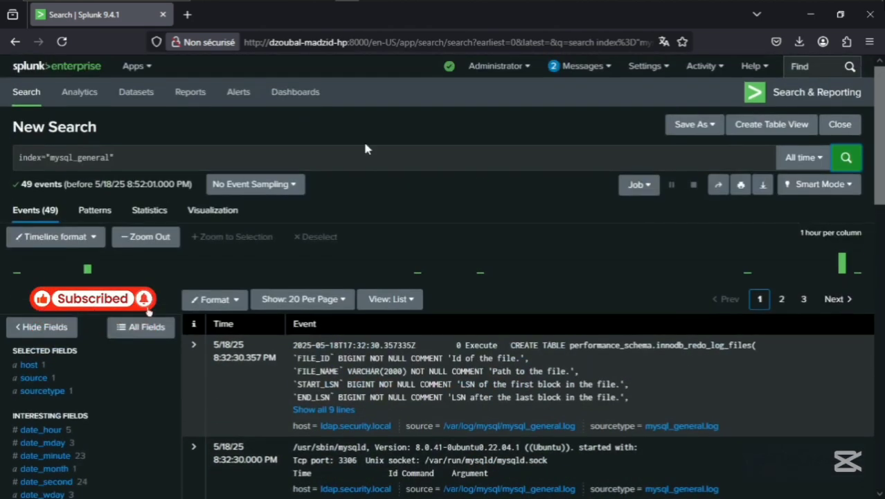
Step: Change the query to index="mysql_error" and run the search over all time
{"action": "left_click", "coordinate": [109, 157]}
{"action": "key", "text": "BackSpace"}
{"action": "key", "text": "BackSpace"}
{"action": "key", "text": "BackSpace"}
{"action": "key", "text": "BackSpace"}
{"action": "key", "text": "BackSpace"}
{"action": "key", "text": "BackSpace"}
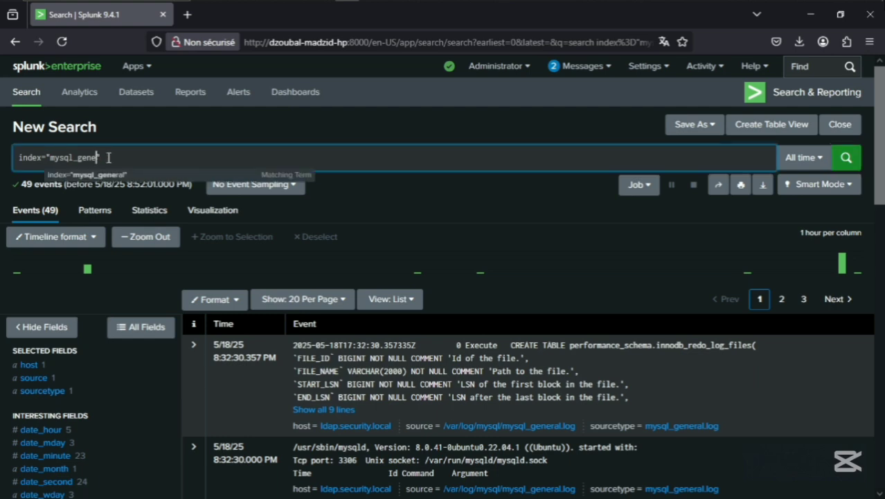
{"action": "key", "text": "BackSpace"}
{"action": "key", "text": "BackSpace"}
{"action": "type", "text": "err"}
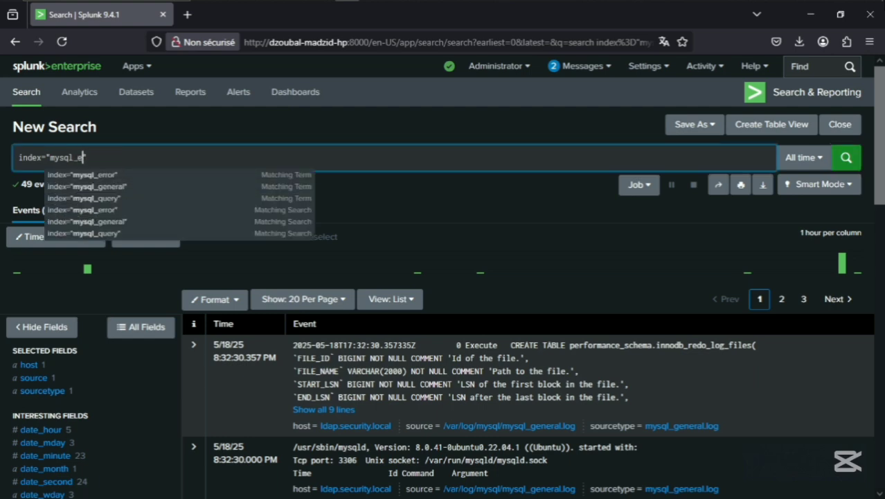
{"action": "left_click", "coordinate": [73, 174]}
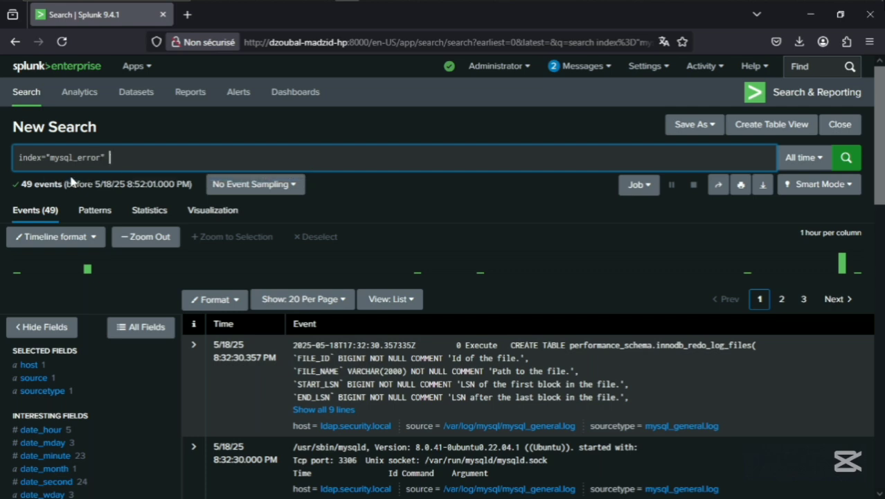
{"action": "left_click", "coordinate": [846, 159]}
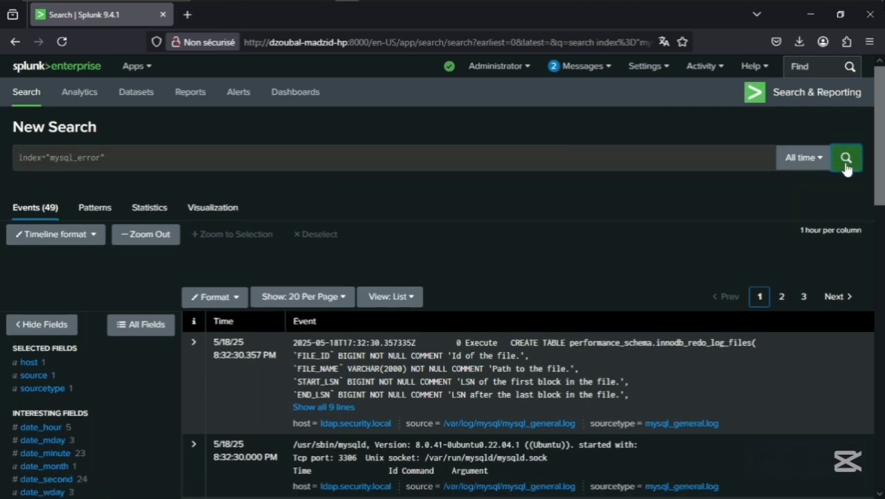
{"action": "left_click", "coordinate": [846, 165]}
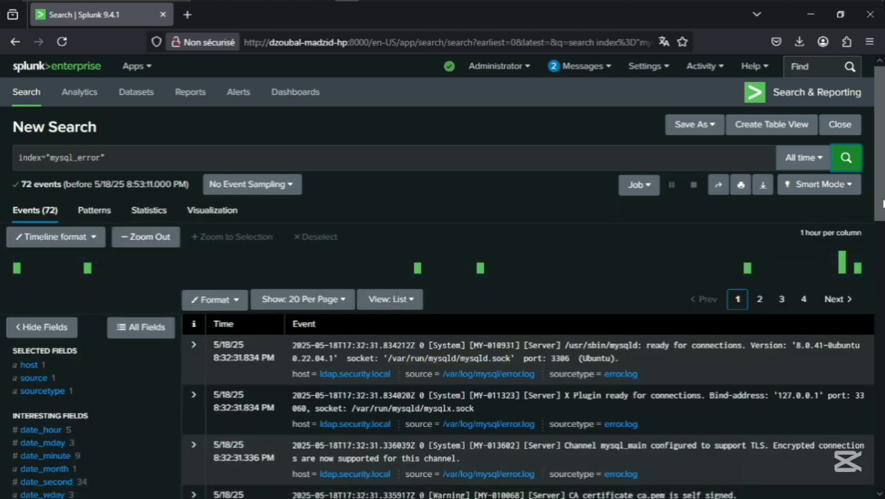
Step: Examine the MySQL server events from /var/log/mysql/error.log, including the version and port details
{"action": "left_click_drag", "start_coordinate": [878, 185], "coordinate": [880, 234]}
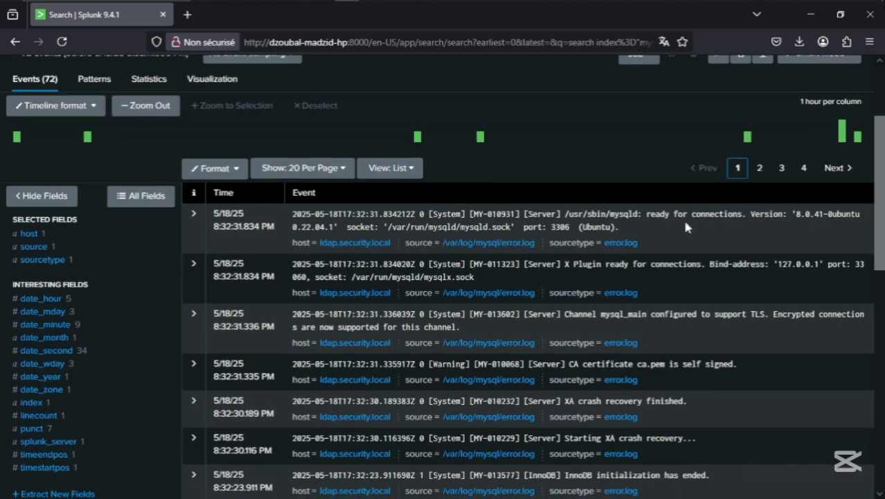
{"action": "left_click_drag", "start_coordinate": [796, 214], "coordinate": [830, 217]}
{"action": "left_click_drag", "start_coordinate": [878, 249], "coordinate": [880, 155]}
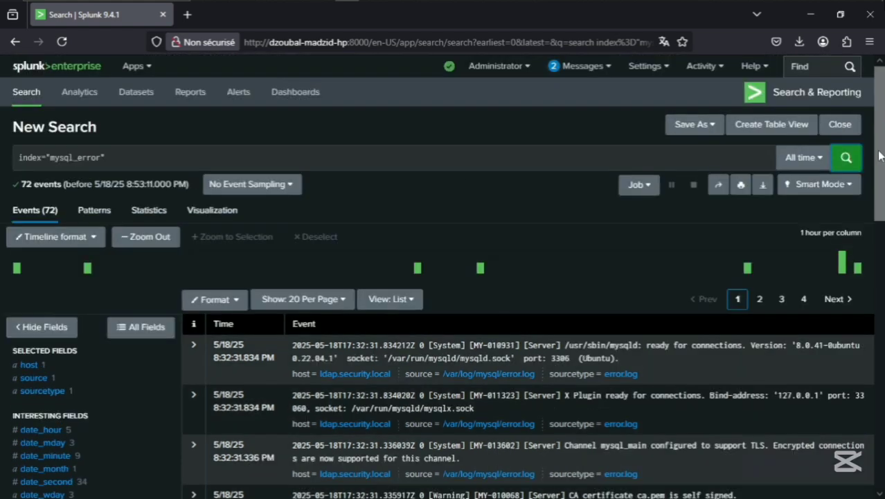
Step: Change the query to index="mysql_query" and run the search over all time
{"action": "left_click", "coordinate": [103, 156]}
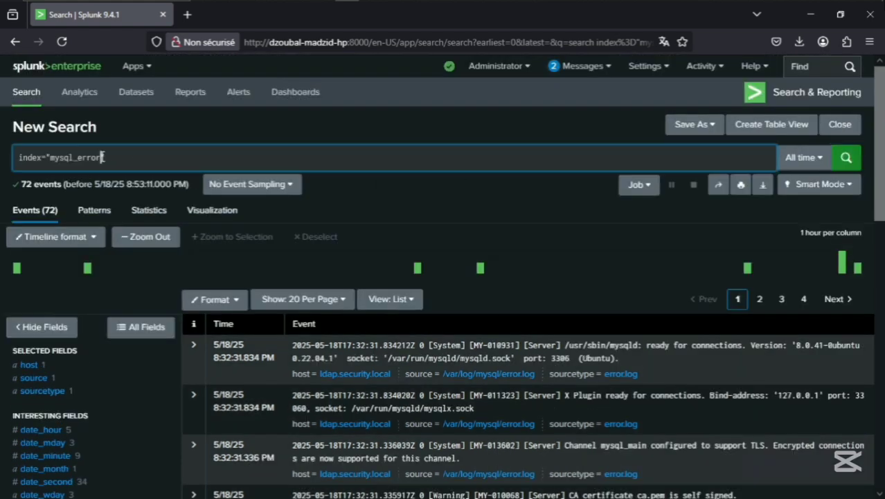
{"action": "key", "text": "BackSpace"}
{"action": "key", "text": "BackSpace"}
{"action": "key", "text": "BackSpace"}
{"action": "type", "text": "quer"}
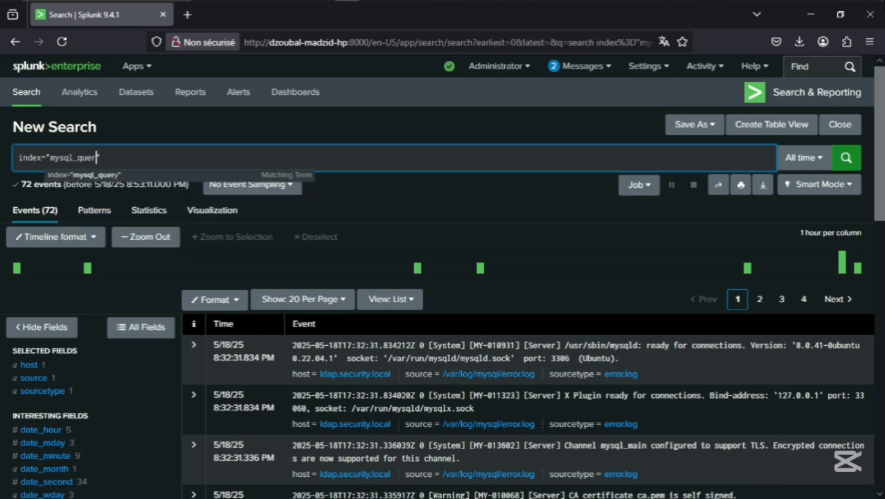
{"action": "left_click", "coordinate": [78, 176]}
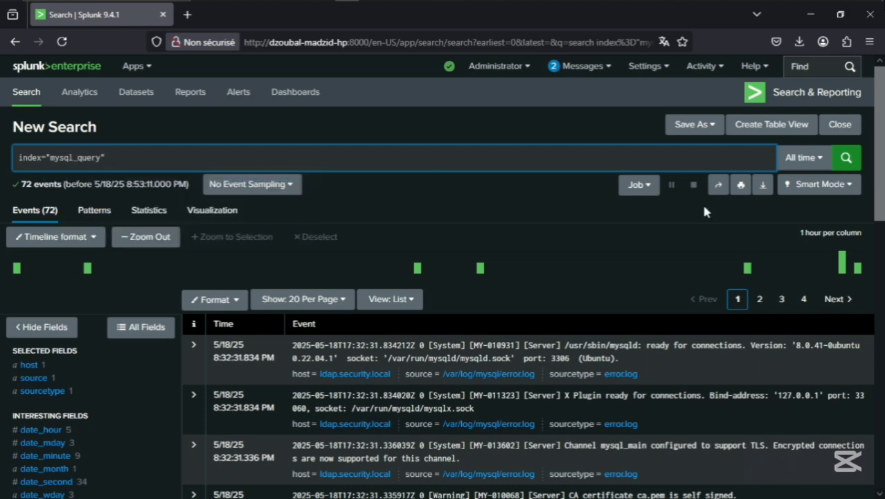
{"action": "left_click", "coordinate": [840, 158]}
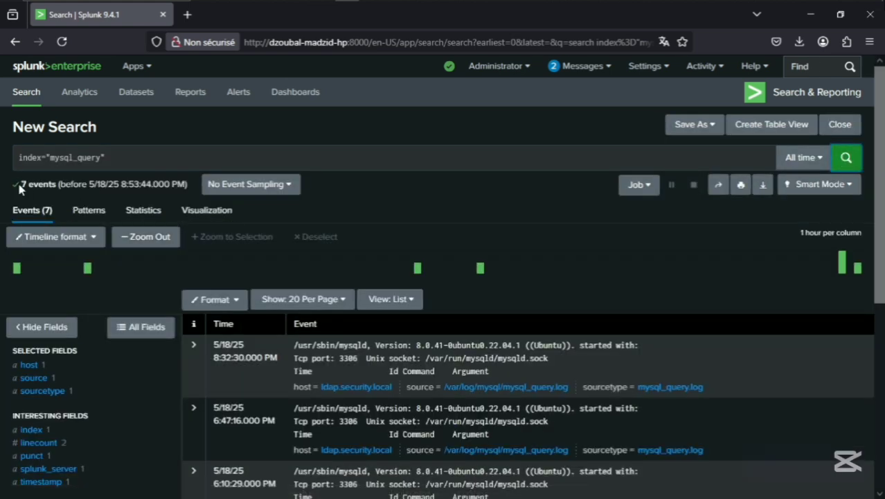
{"action": "left_click_drag", "start_coordinate": [881, 217], "coordinate": [871, 193]}
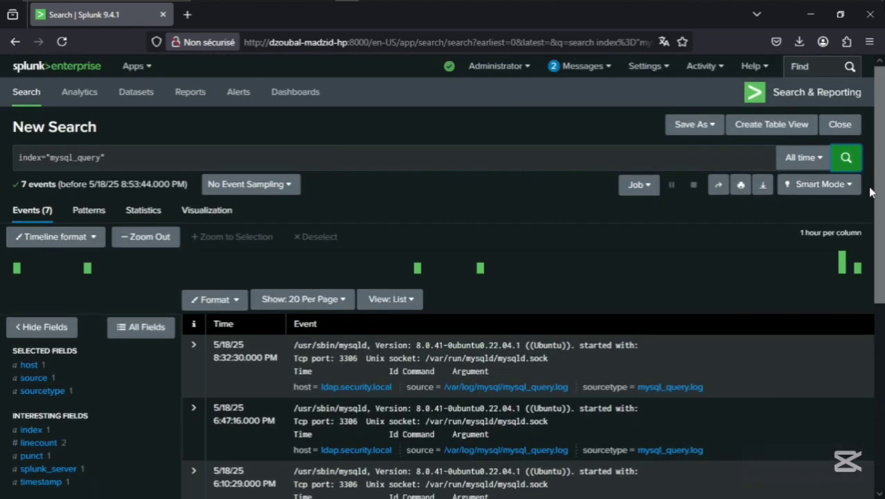
Step: Replace the query with index="nginx_access" and run the search over all time
{"action": "left_click", "coordinate": [102, 158]}
{"action": "key", "text": "BackSpace"}
{"action": "key", "text": "BackSpace"}
{"action": "key", "text": "BackSpace"}
{"action": "key", "text": "BackSpace"}
{"action": "key", "text": "BackSpace"}
{"action": "key", "text": "BackSpace"}
{"action": "key", "text": "BackSpace"}
{"action": "key", "text": "BackSpace"}
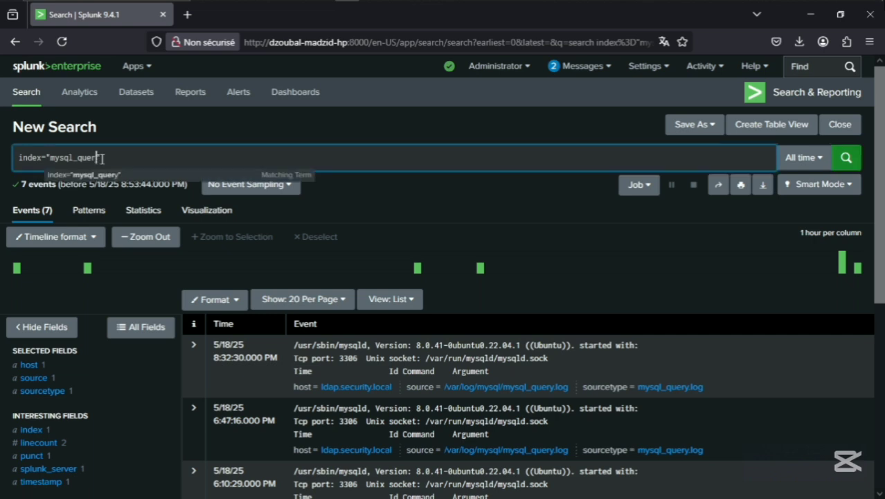
{"action": "key", "text": "BackSpace"}
{"action": "key", "text": "BackSpace"}
{"action": "key", "text": "BackSpace"}
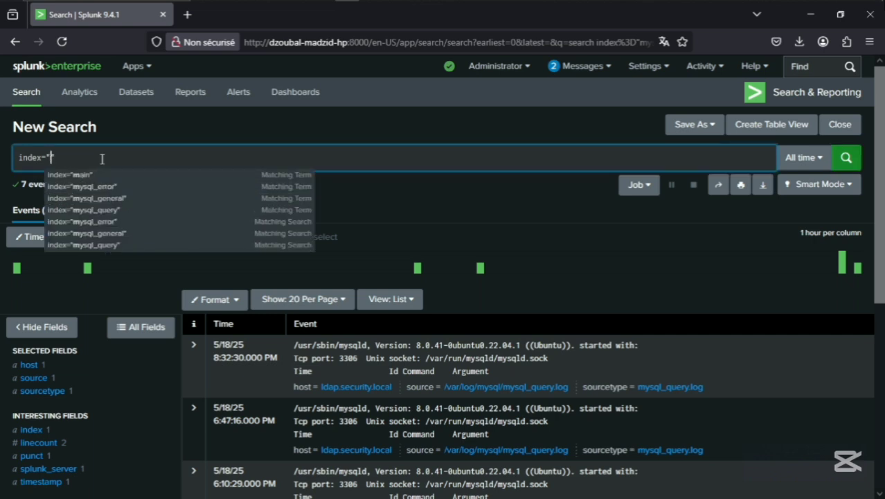
{"action": "type", "text": "nginx"}
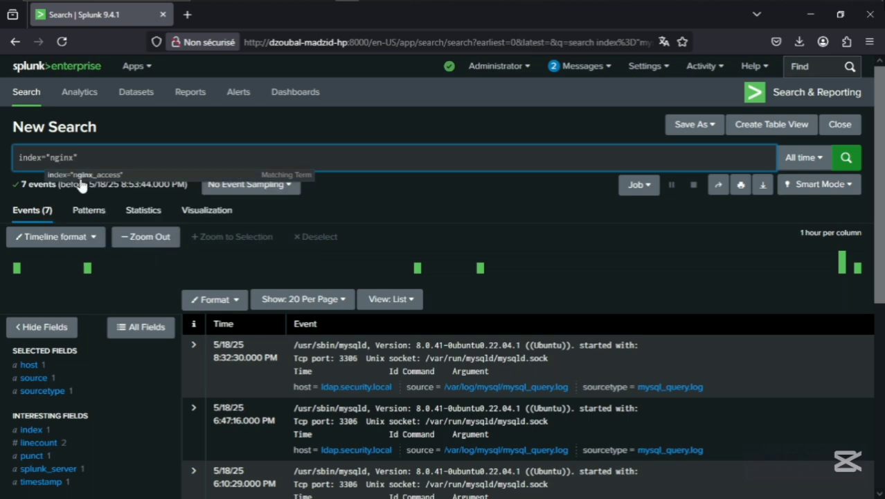
{"action": "key", "text": "Down"}
{"action": "key", "text": "Return"}
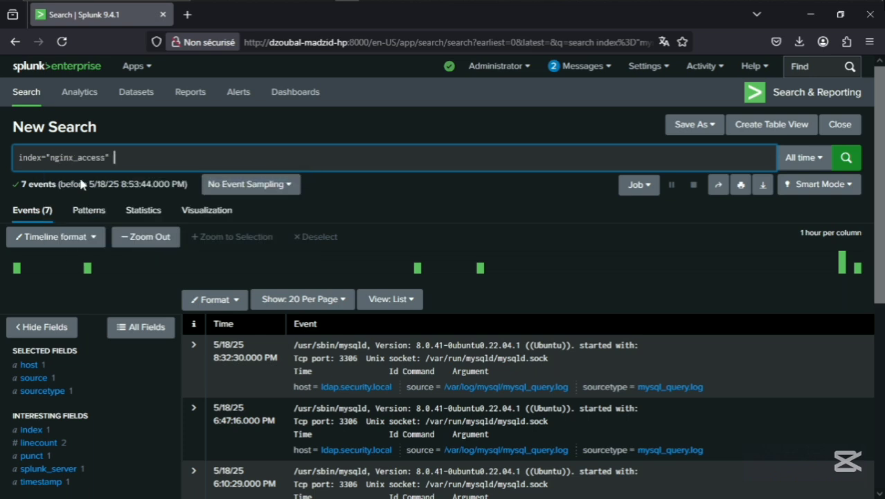
{"action": "left_click", "coordinate": [845, 164]}
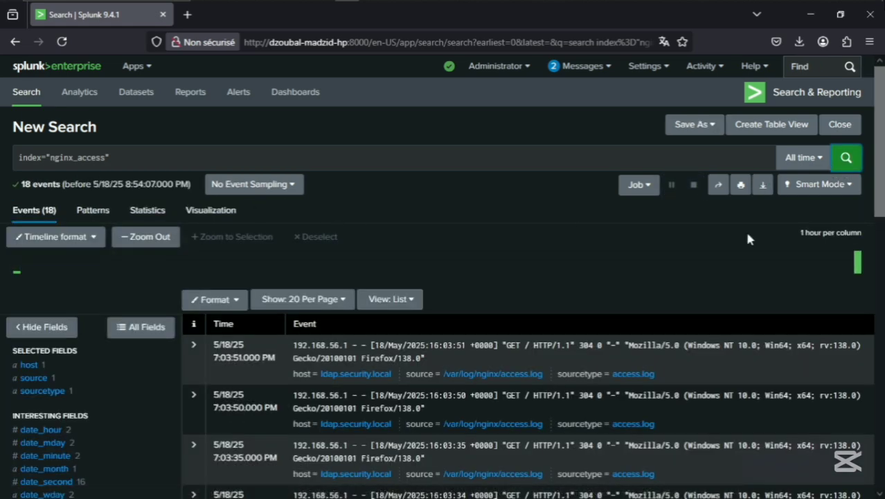
Step: Examine the nginx access log events, highlighting the client IP address in the most recent request
{"action": "scroll", "coordinate": [781, 232], "scroll_direction": "down", "scroll_amount": 3}
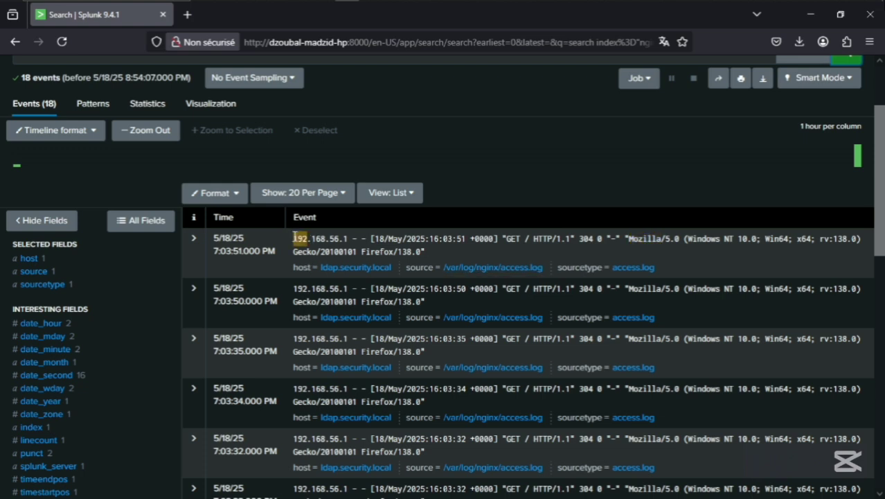
{"action": "left_click_drag", "start_coordinate": [294, 239], "coordinate": [352, 239]}
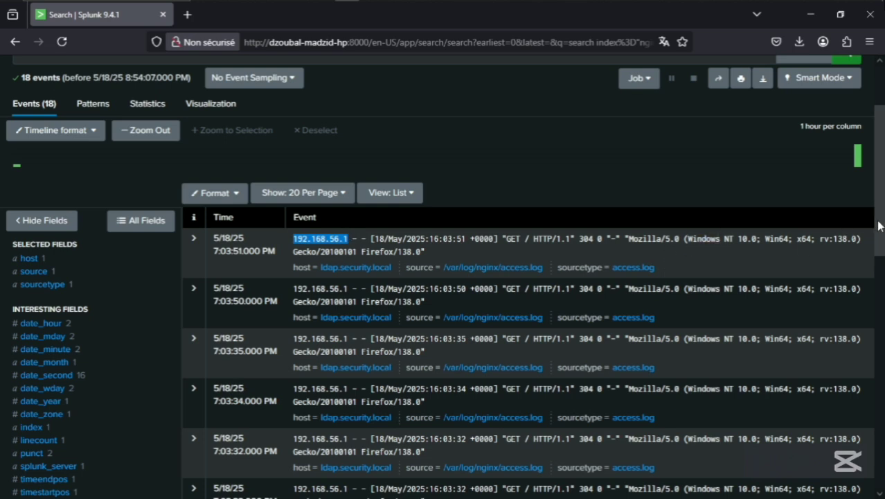
{"action": "scroll", "coordinate": [877, 232], "scroll_direction": "down", "scroll_amount": 1}
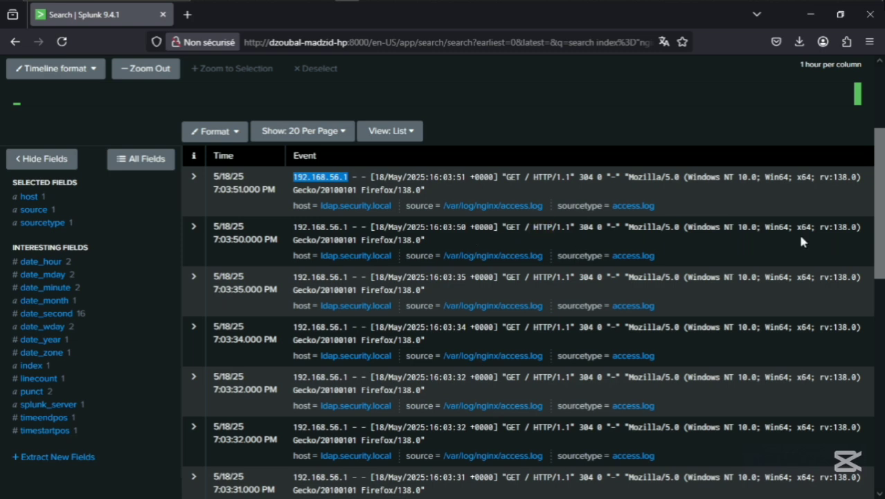
{"action": "scroll", "coordinate": [879, 234], "scroll_direction": "up", "scroll_amount": 3}
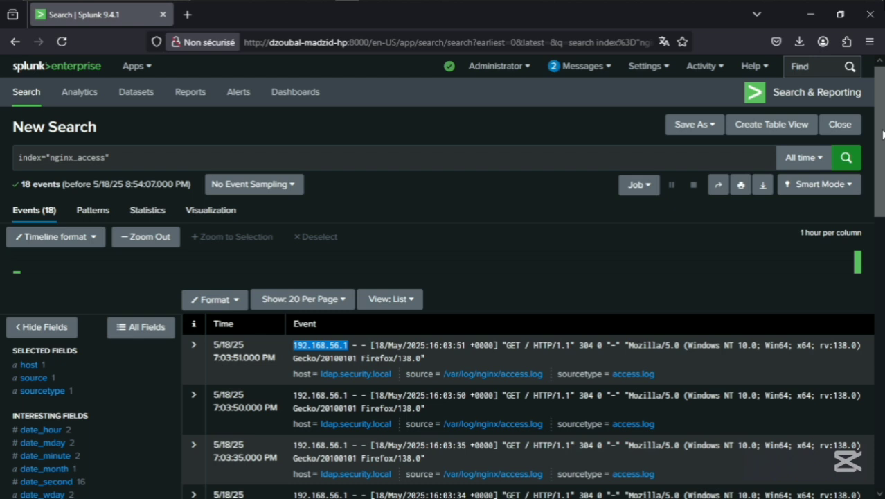
{"action": "mouse_move", "coordinate": [552, 3]}
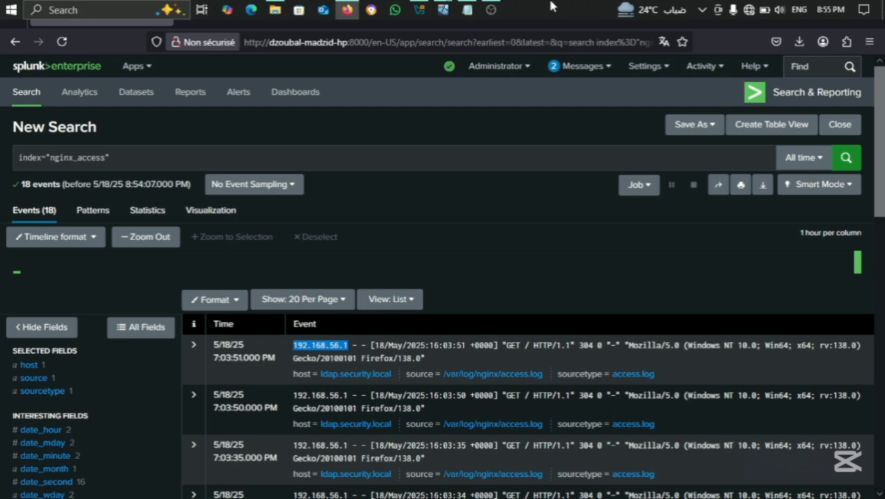
{"action": "left_click", "coordinate": [491, 10]}
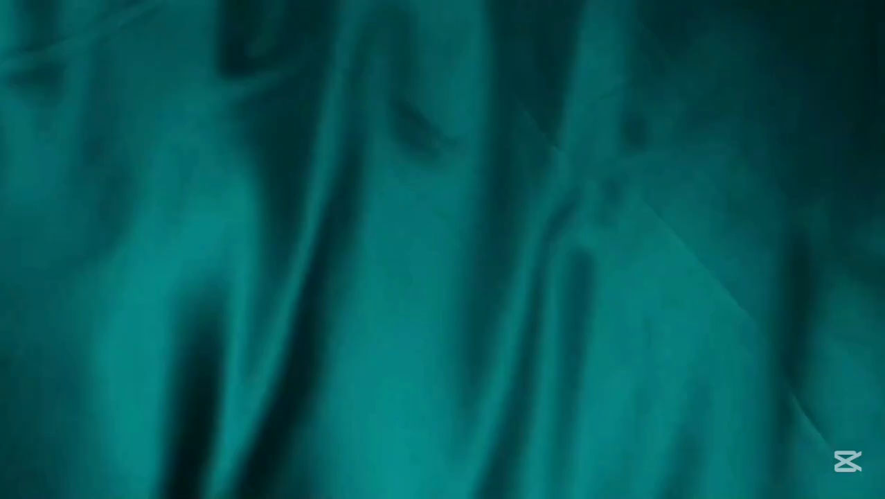